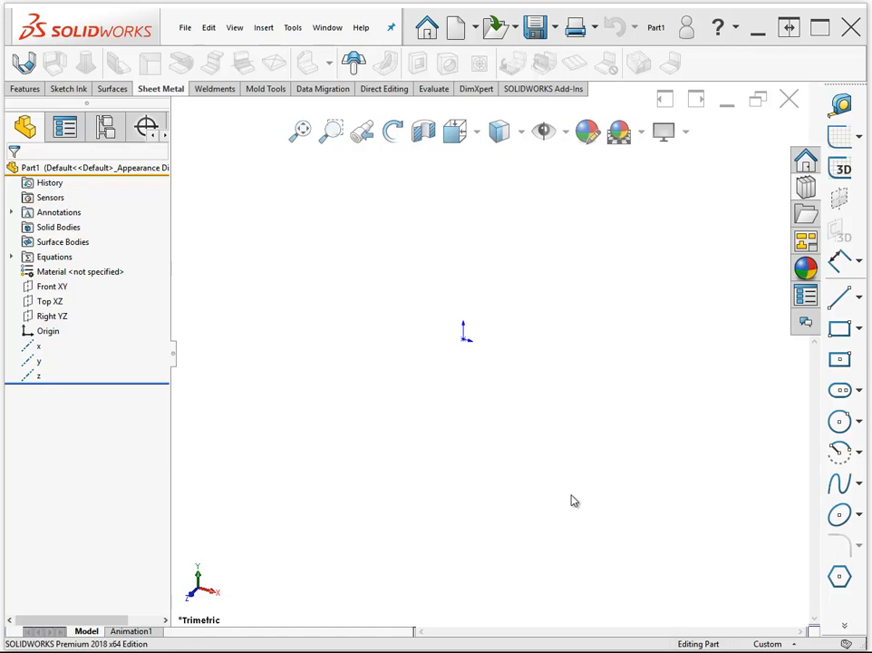
Sketch two separate corner rectangles on the Right YZ plane beside the origin, about 1.1 × 0.95 in and 1.4 × 0.7 in.
click(839, 328)
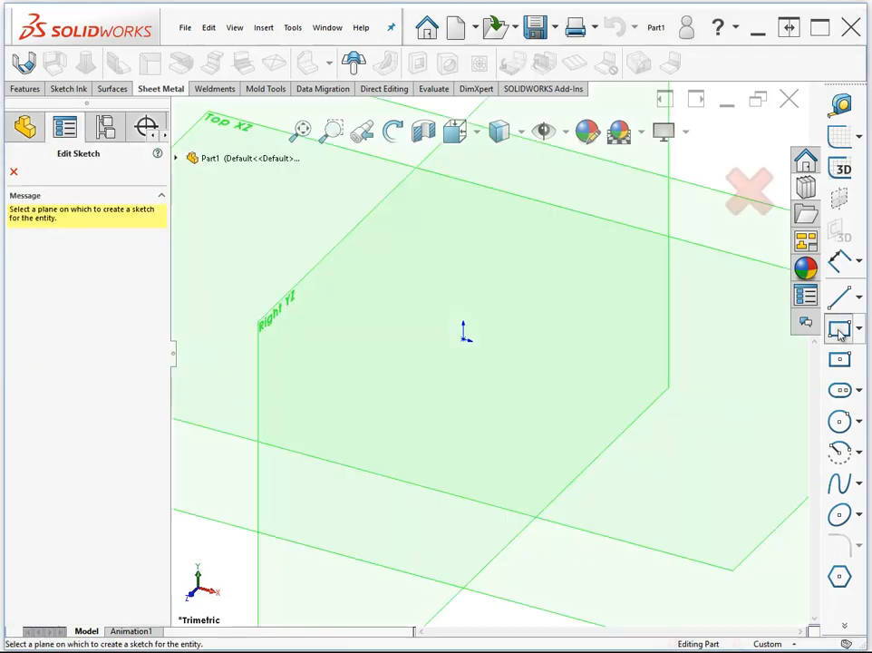
click(406, 331)
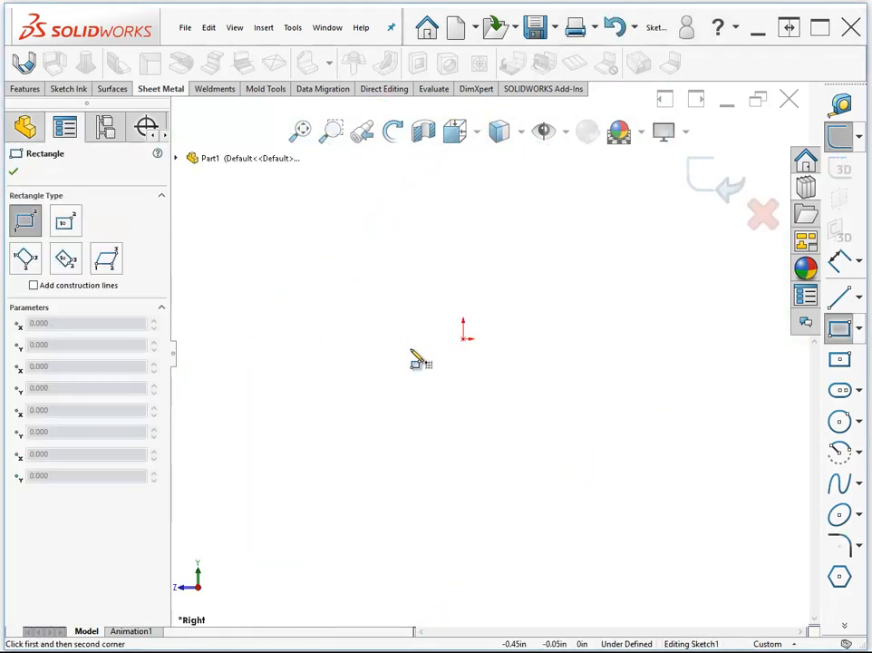
click(305, 276)
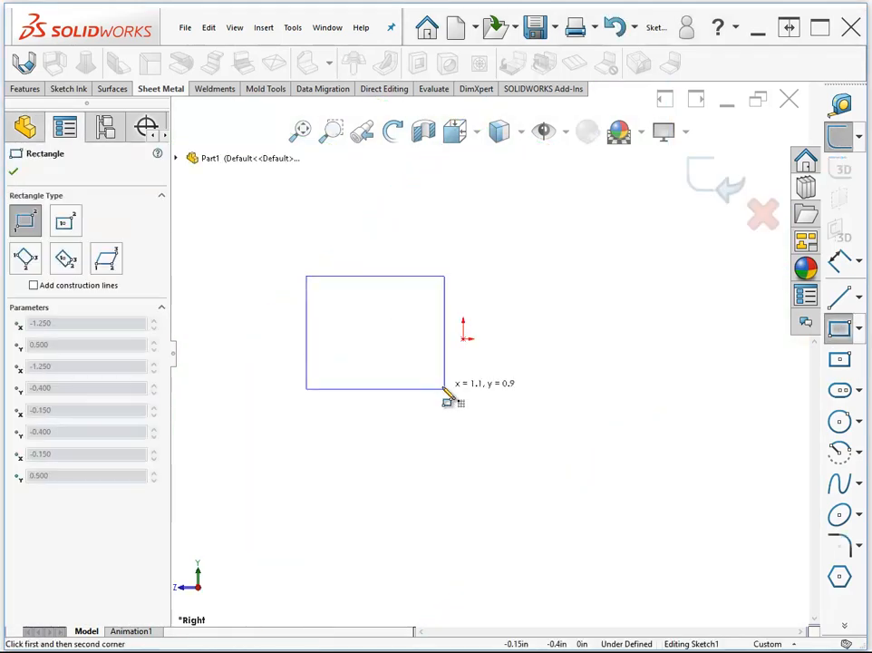
click(445, 396)
click(502, 276)
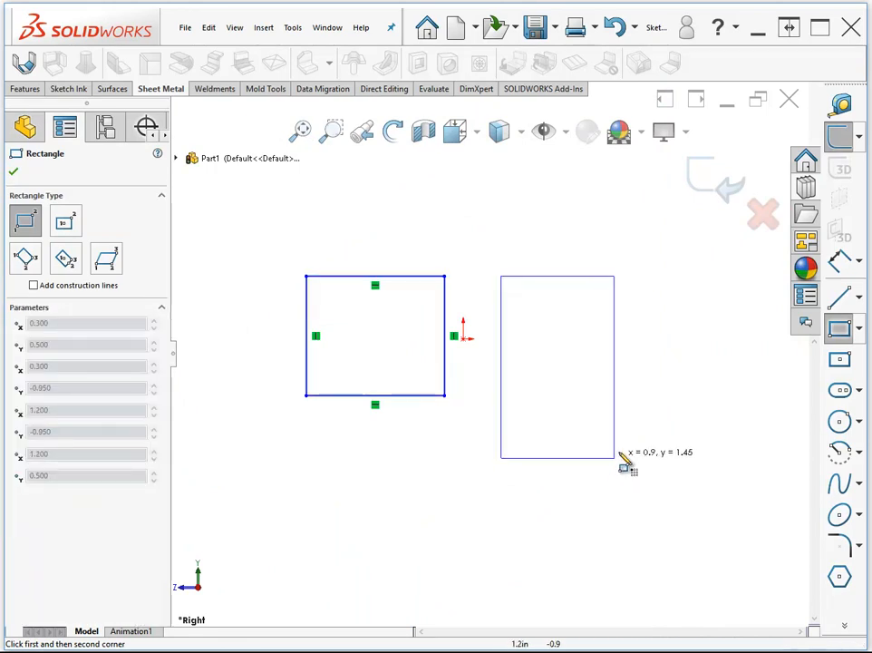
click(676, 363)
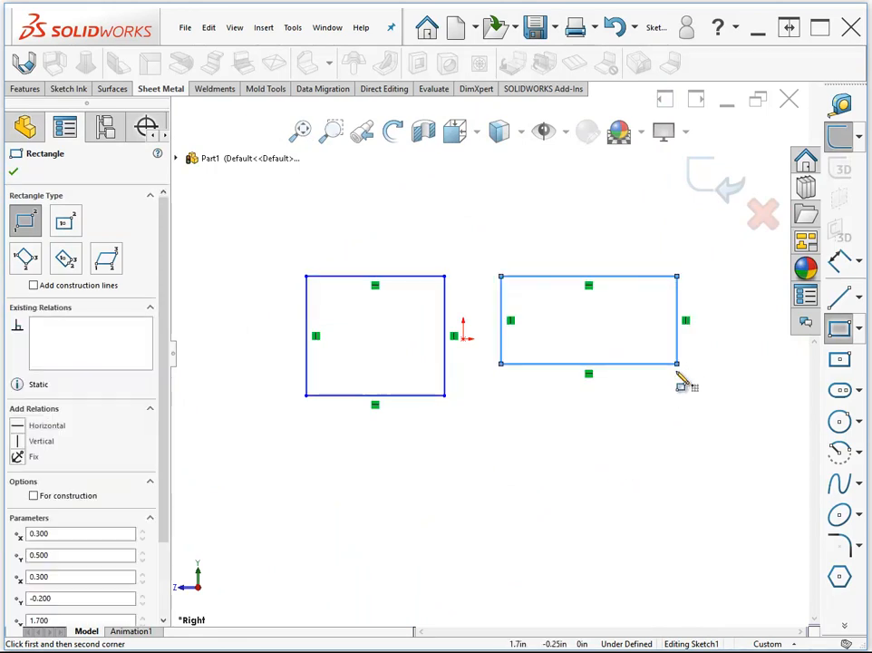
Extrude both rectangles together as Blind to 0.96 in and expand the Solid Bodies folder.
click(23, 92)
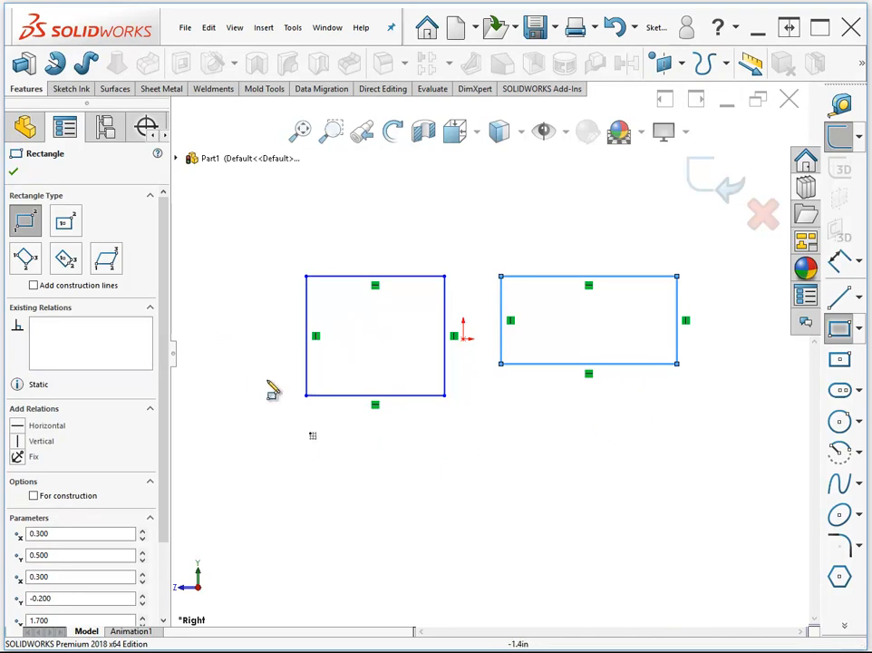
click(25, 62)
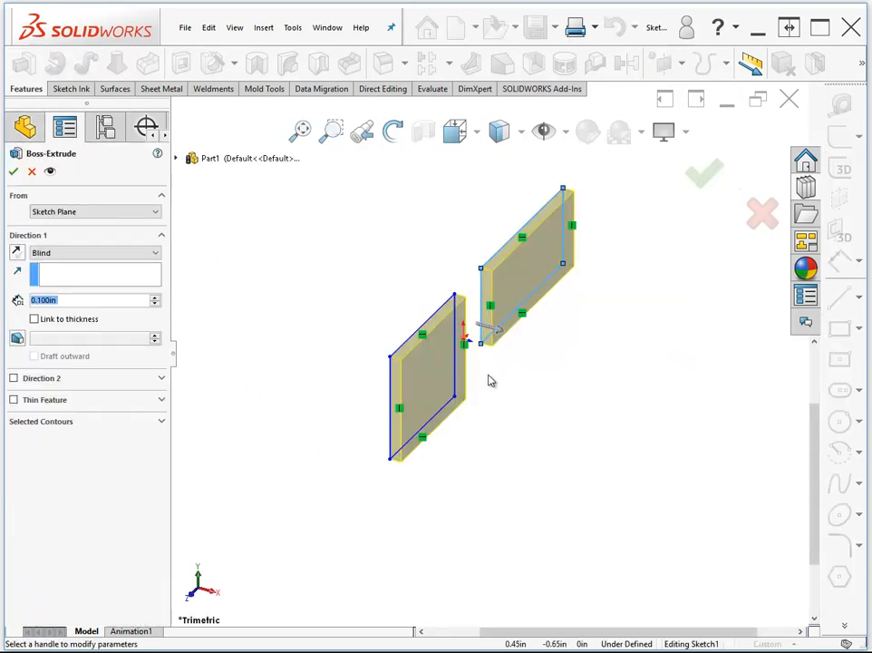
click(493, 331)
click(599, 411)
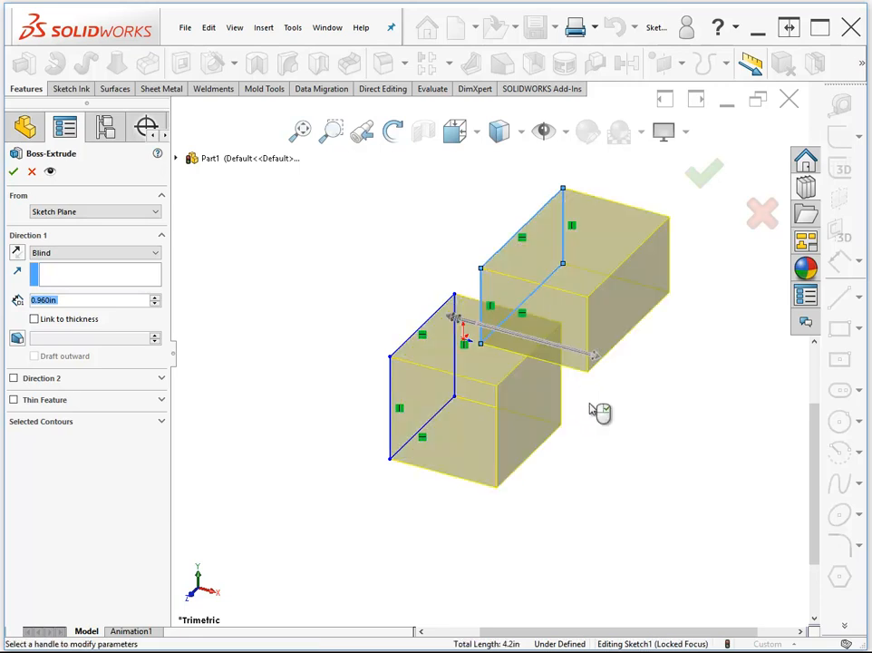
right_click(599, 411)
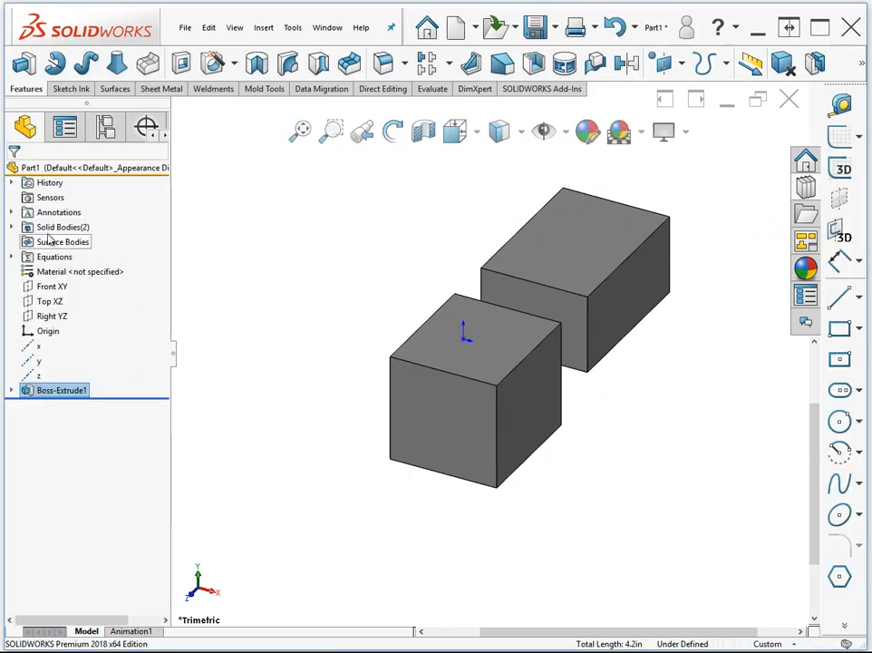
click(12, 228)
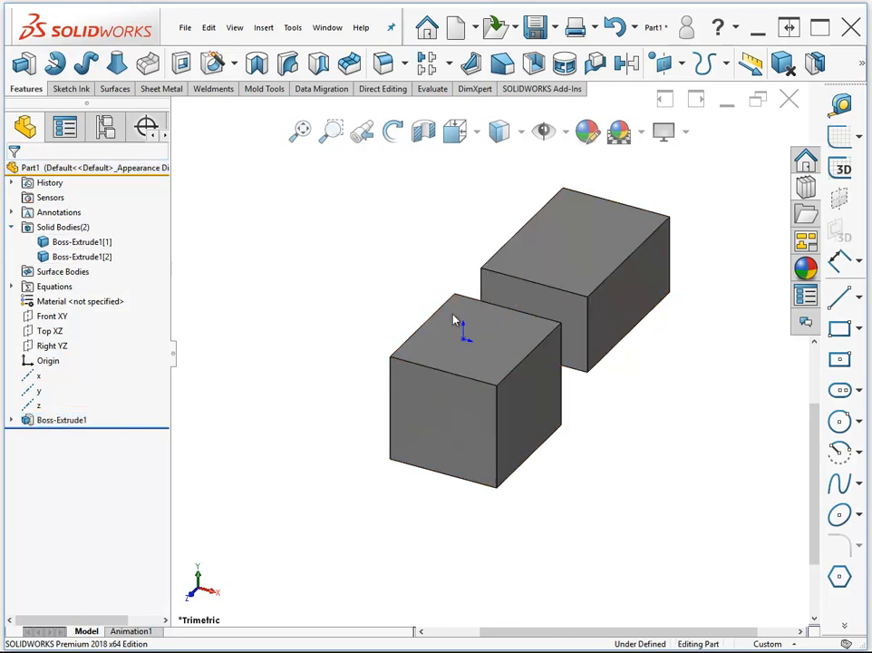
Sketch a slanted line about 1.82 in long across the top face of the nearer block, extending past both sides.
click(839, 136)
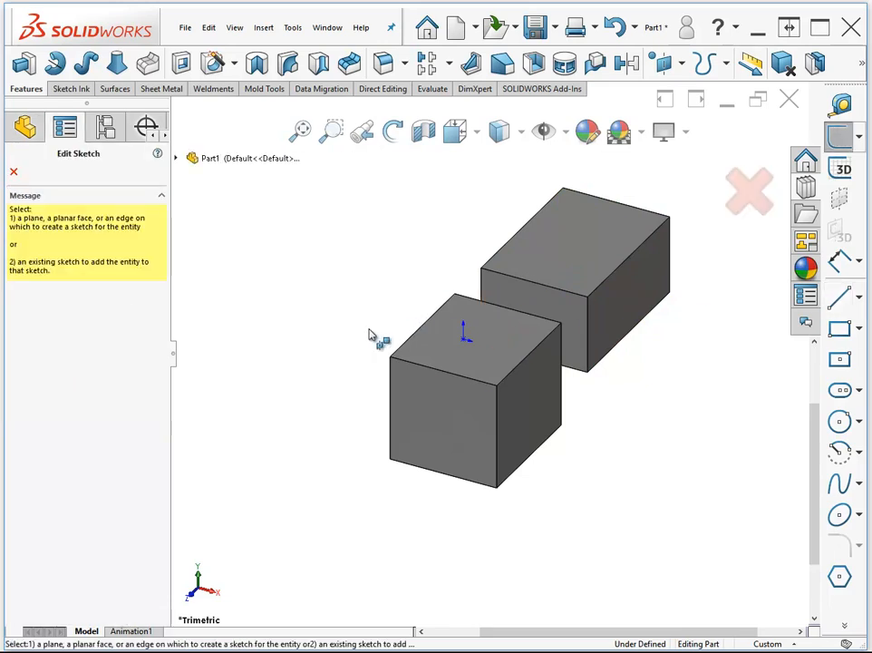
click(435, 339)
click(346, 315)
double_click(572, 351)
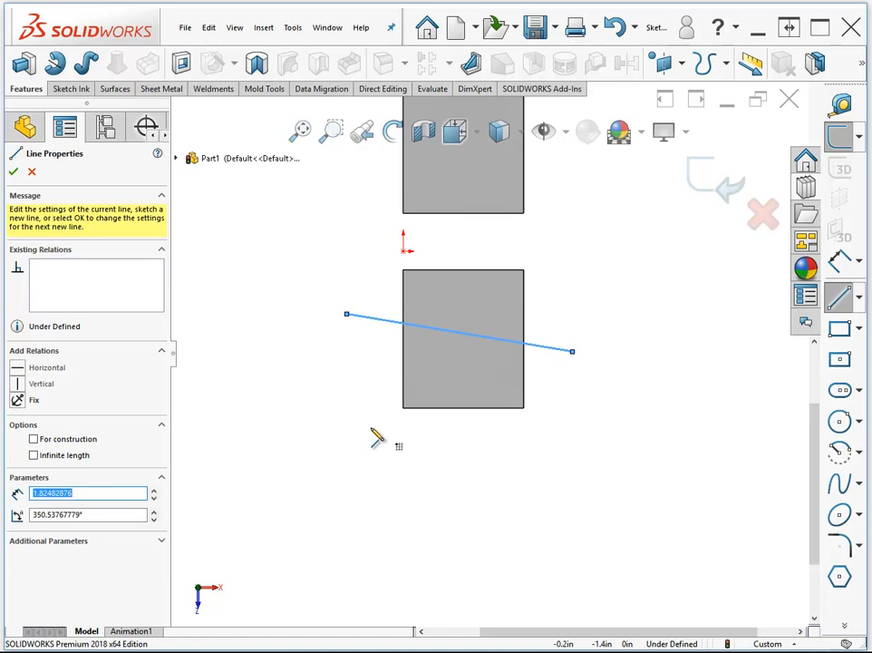
Start a Split feature with the slanted line's sketch as trim tool and cut all bodies.
click(181, 67)
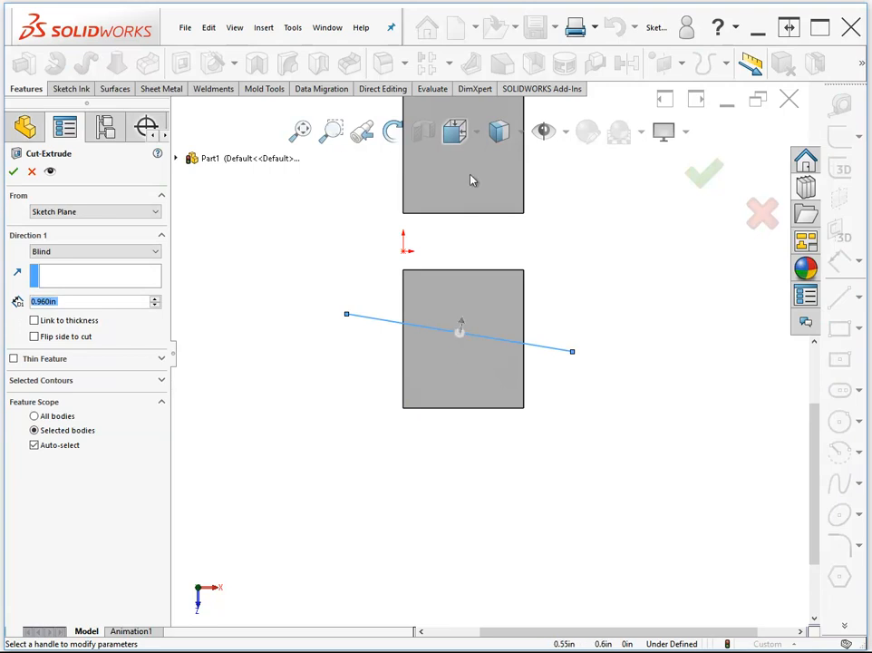
key(Escape)
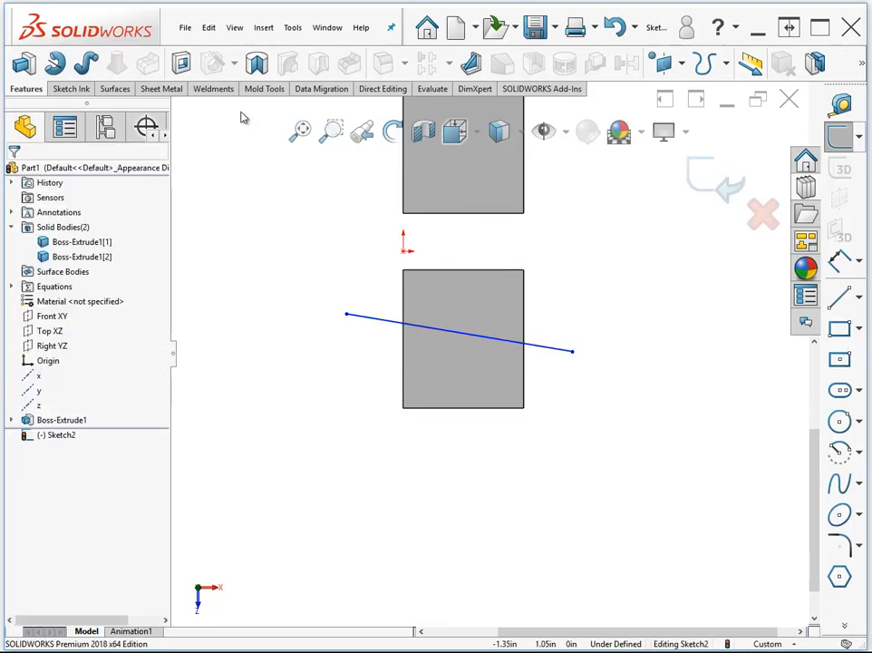
click(264, 29)
mouse_move(294, 89)
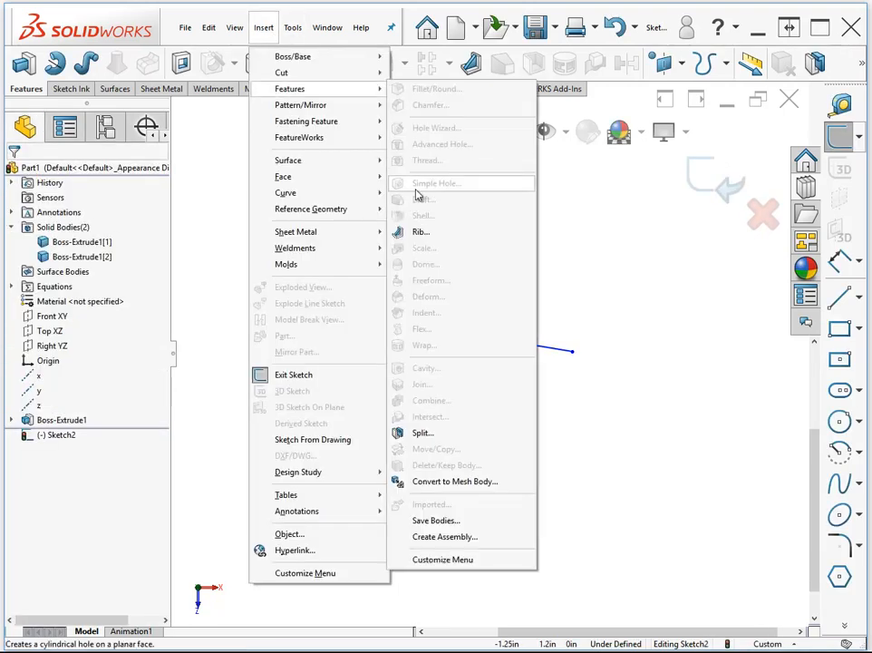
click(422, 432)
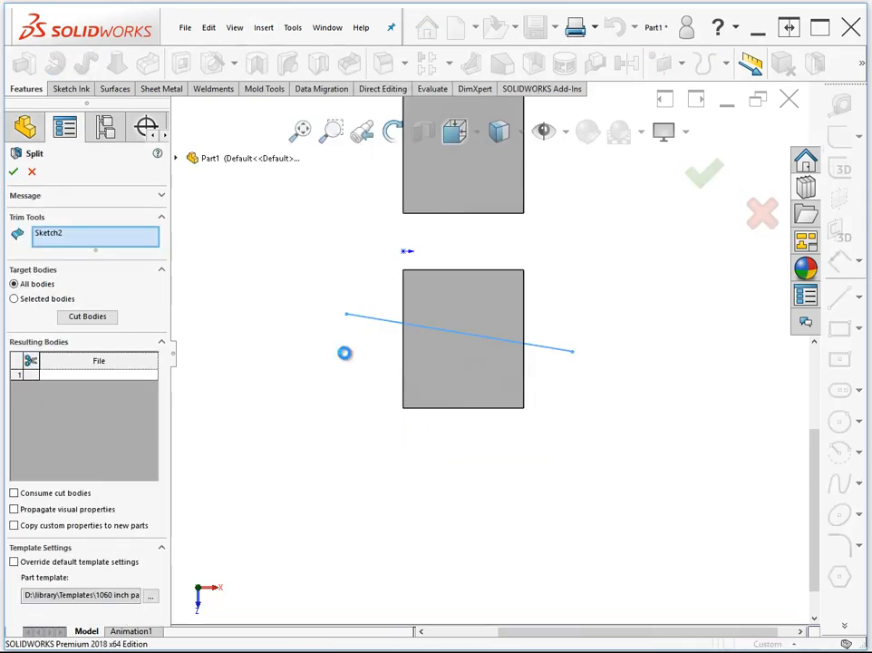
click(53, 234)
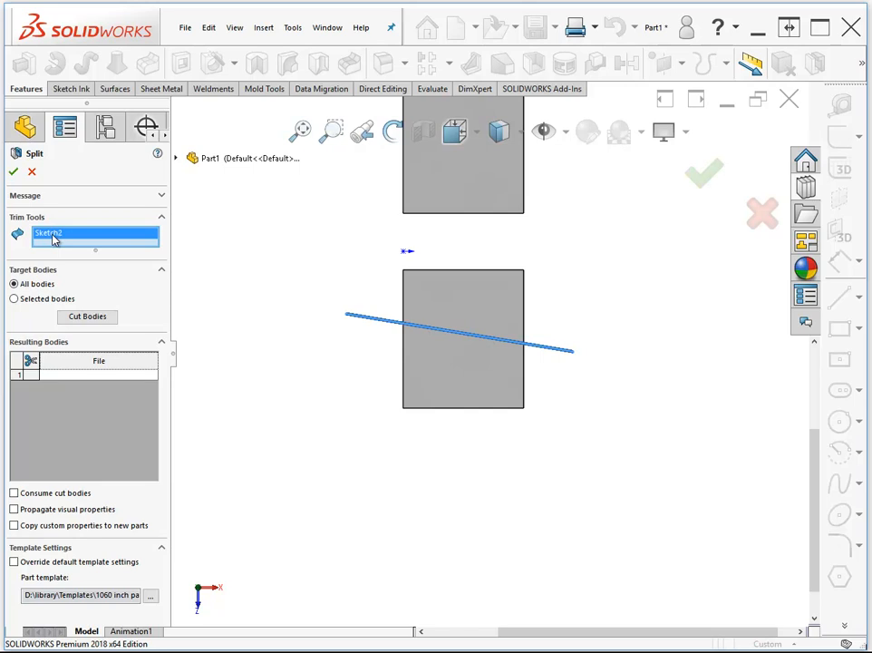
click(87, 318)
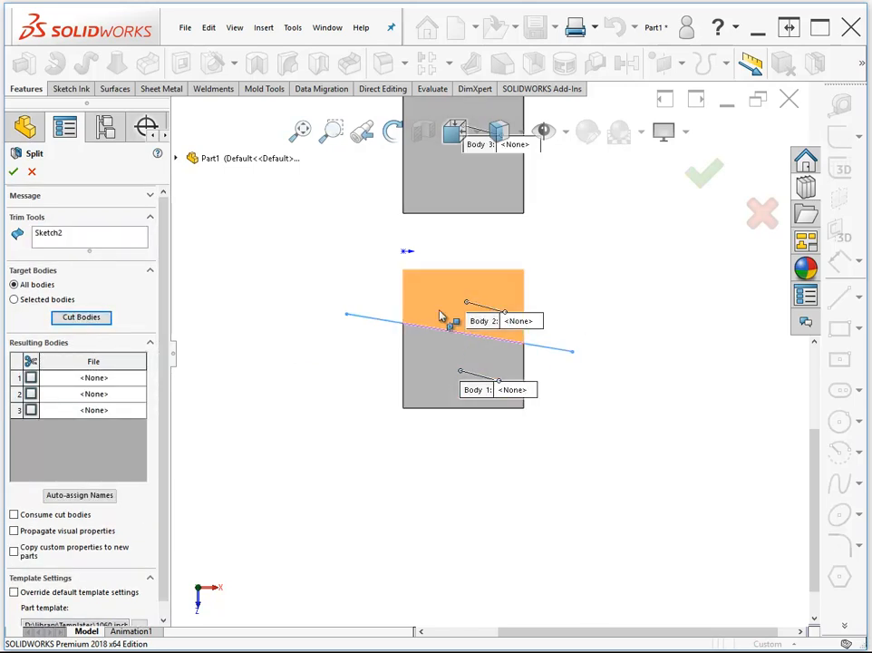
Mark all three resulting bodies of the split and complete the feature.
click(35, 380)
click(31, 377)
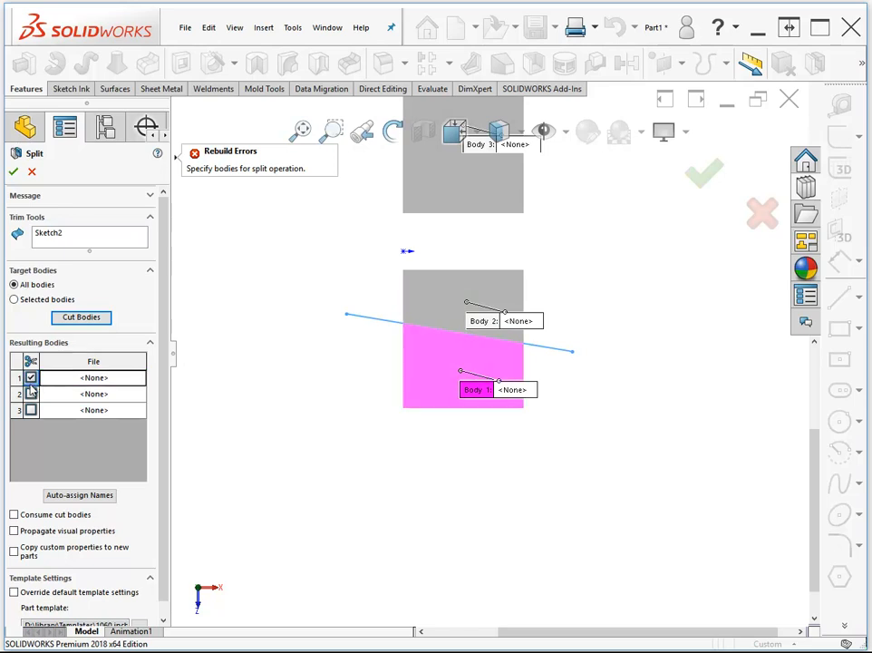
click(31, 393)
click(31, 410)
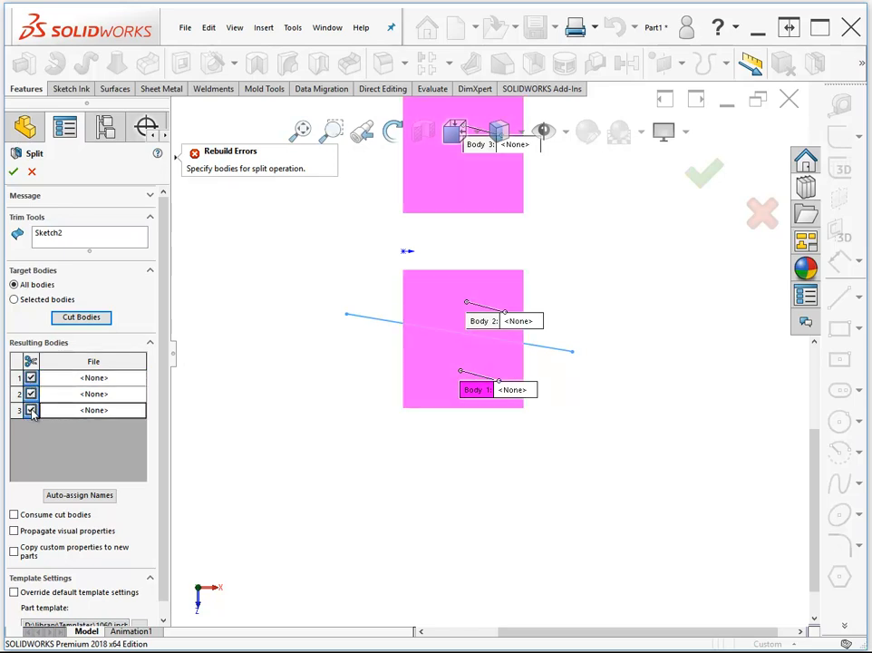
click(14, 171)
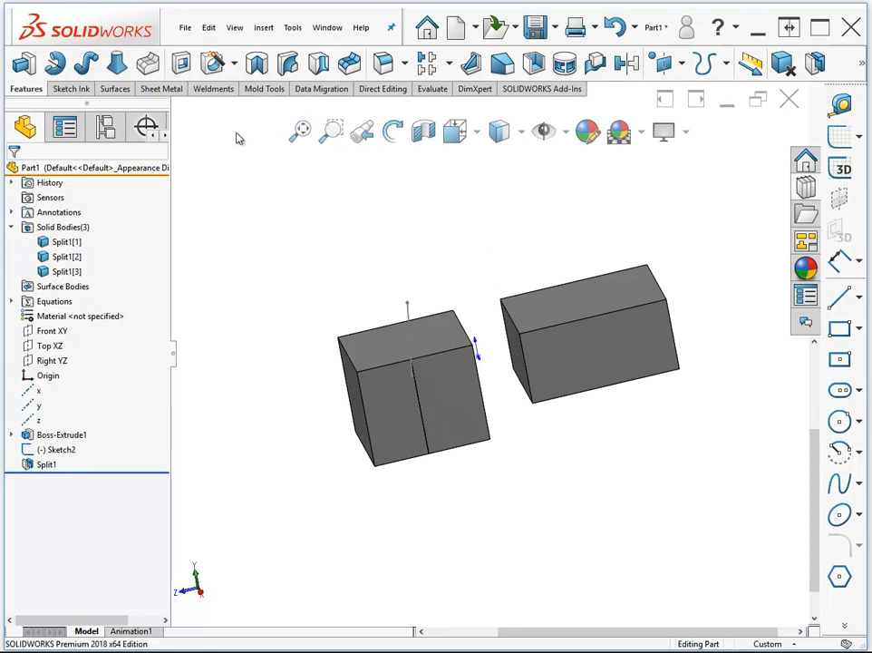
Make body Split1[2] transparent and set body Split1[3] to Wireframe display in the display pane.
key(F8)
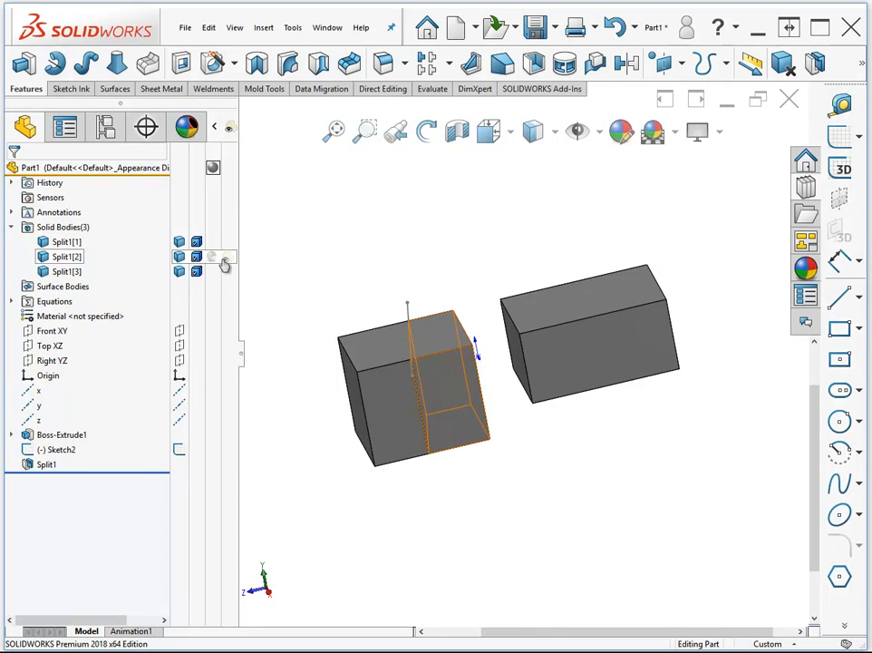
click(226, 259)
click(280, 261)
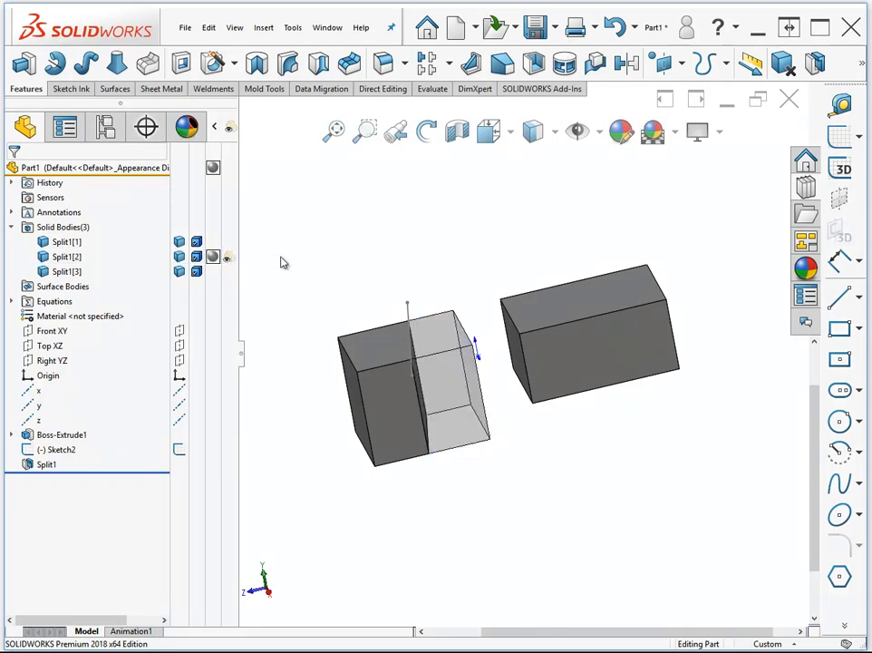
click(212, 271)
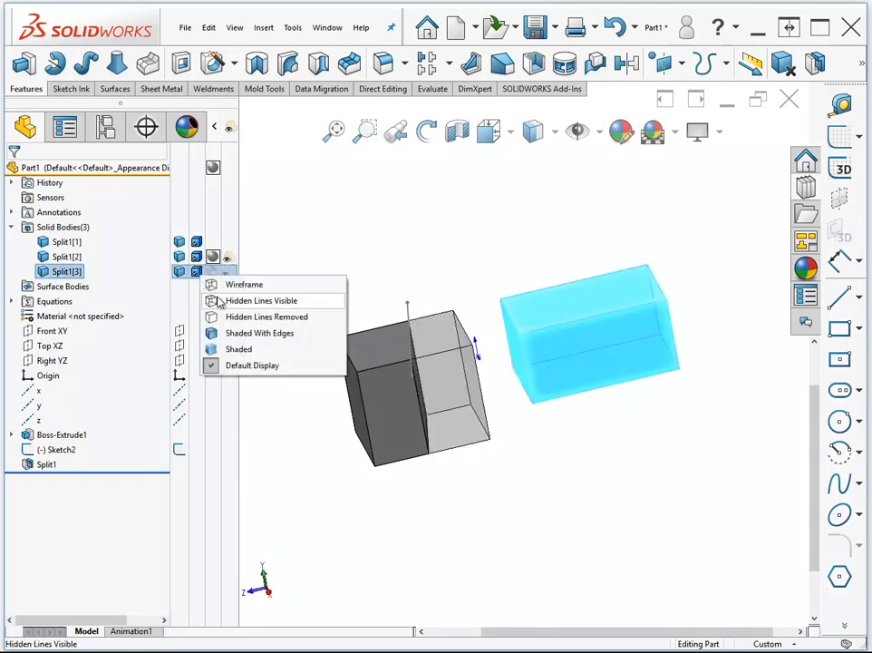
click(232, 286)
click(302, 236)
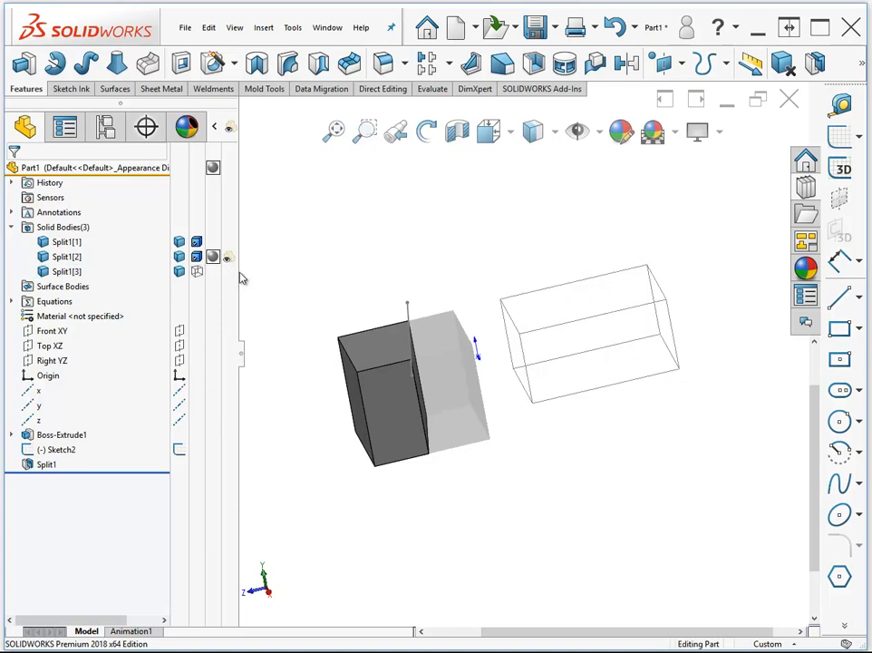
Sketch a rectangle about 3.25 × 2.3 in on the back face of the opaque body, enclosing the outlines of all three bodies.
middle_drag(258, 286, 318, 403)
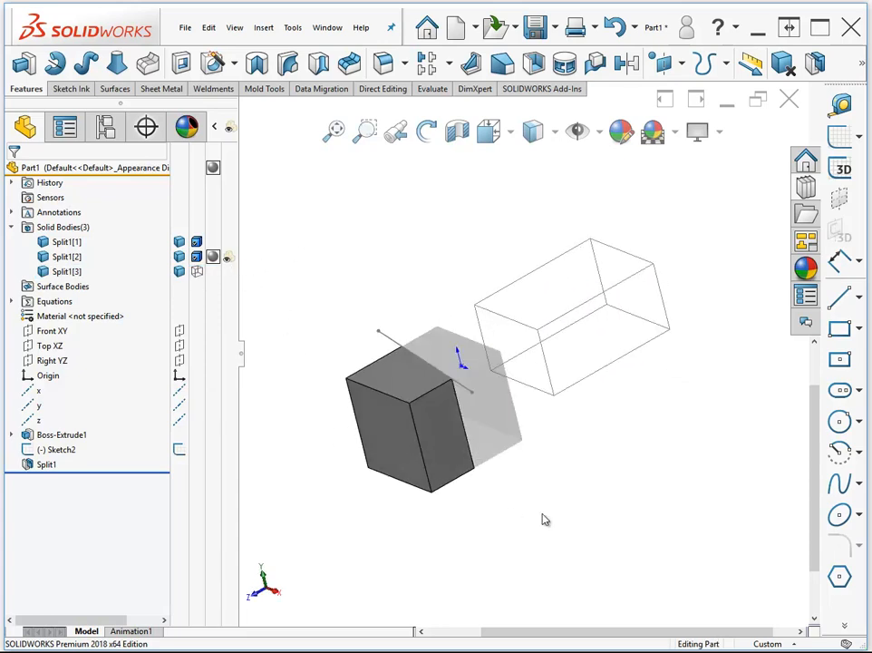
middle_drag(543, 512, 537, 511)
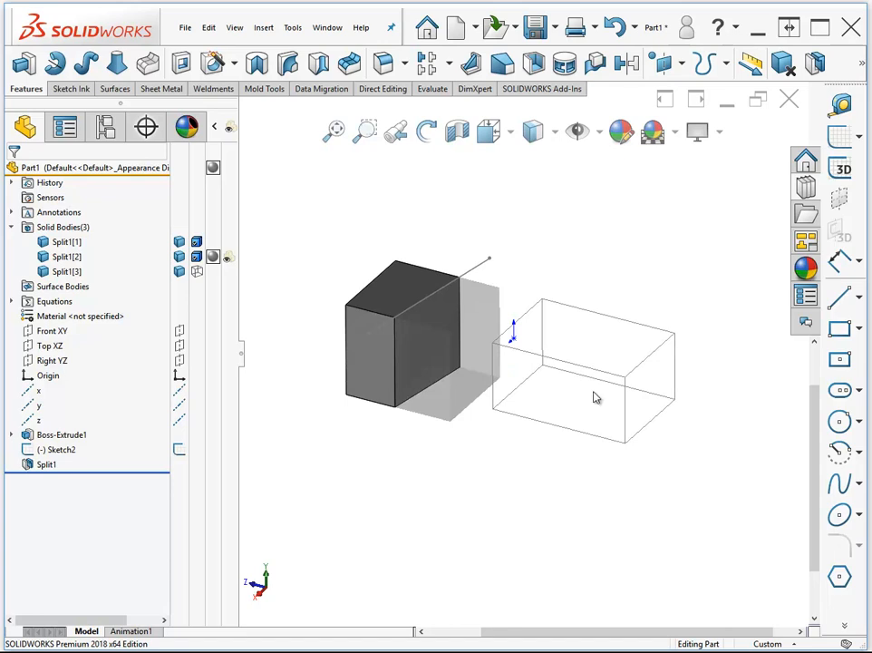
middle_drag(667, 264, 716, 354)
click(832, 334)
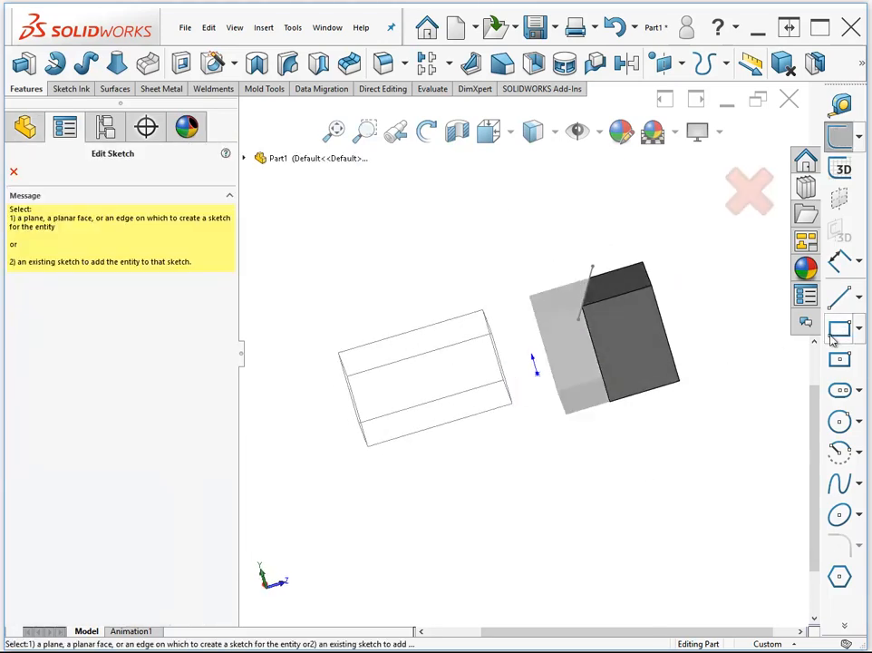
click(636, 350)
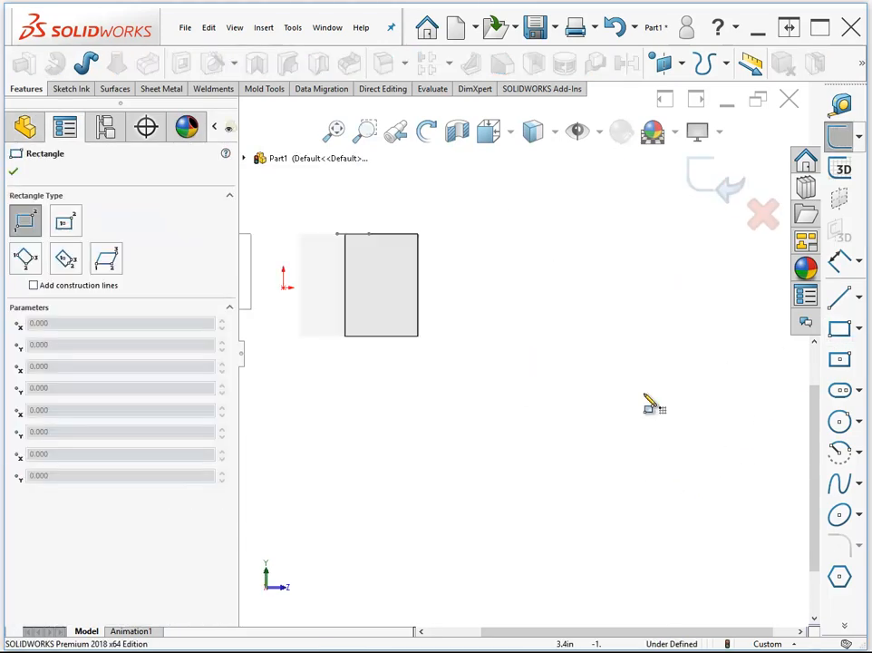
click(605, 424)
click(270, 264)
mouse_move(544, 444)
middle_down()
mouse_move(612, 496)
mouse_move(594, 432)
mouse_move(520, 434)
middle_up()
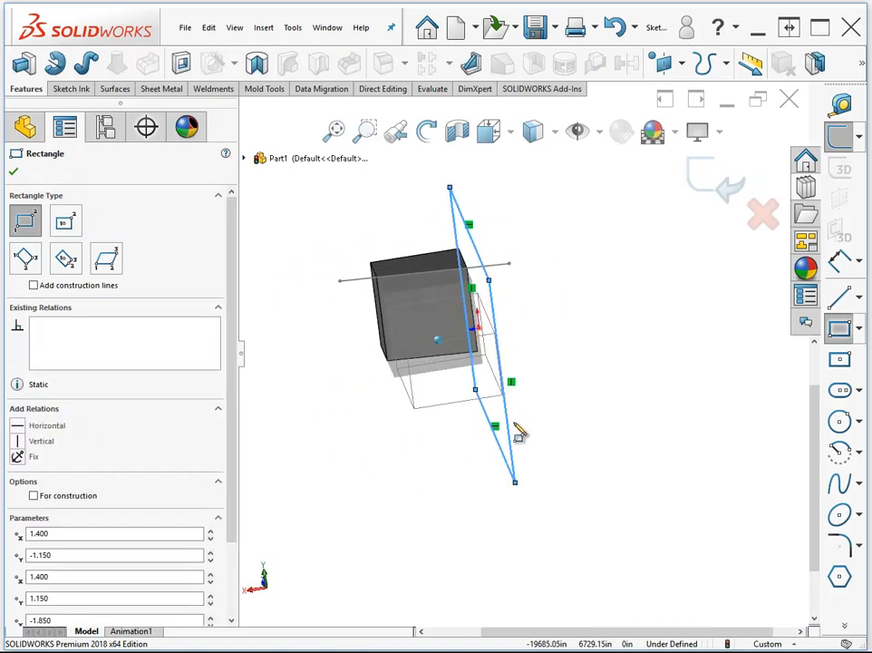
Extrude the large rectangle 0.96 in away from the blocks with Merge result on and automatically selected bodies.
click(24, 61)
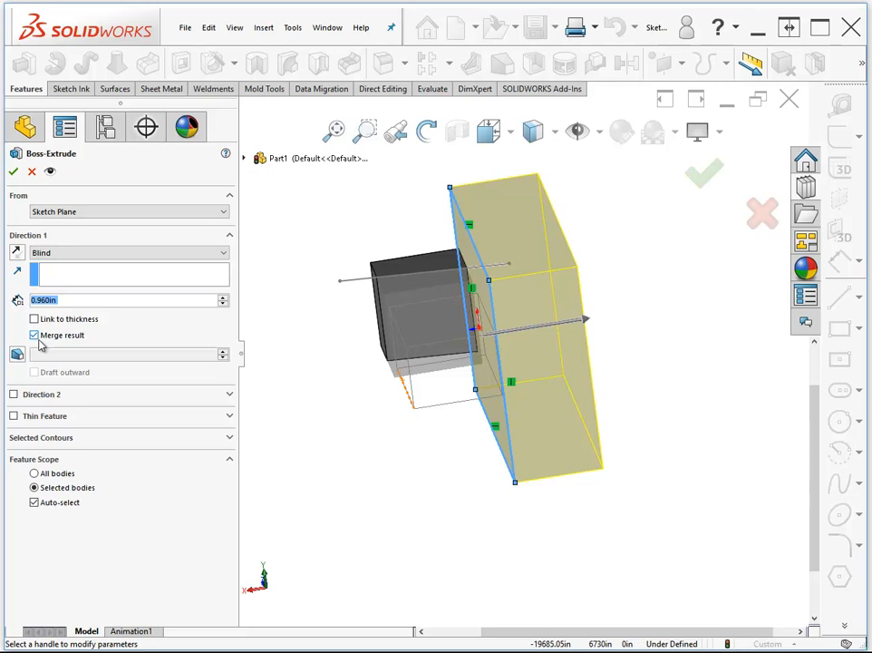
middle_drag(431, 449, 445, 380)
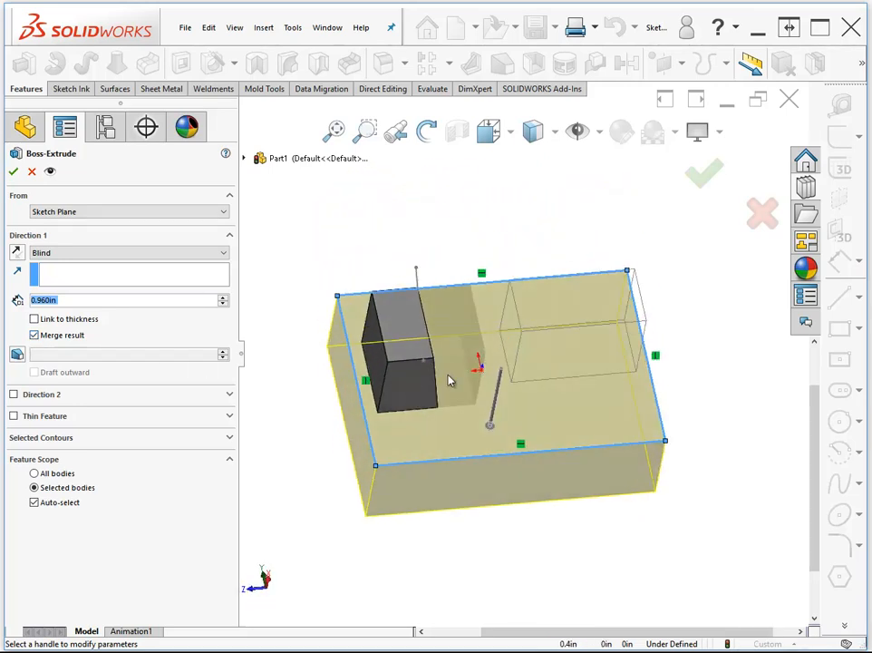
middle_drag(621, 361, 597, 399)
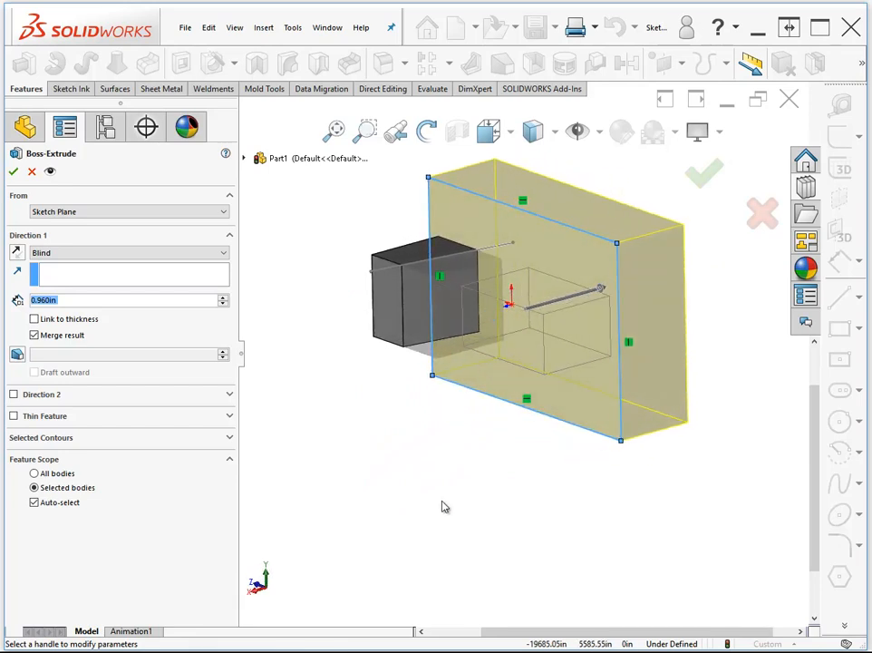
click(13, 173)
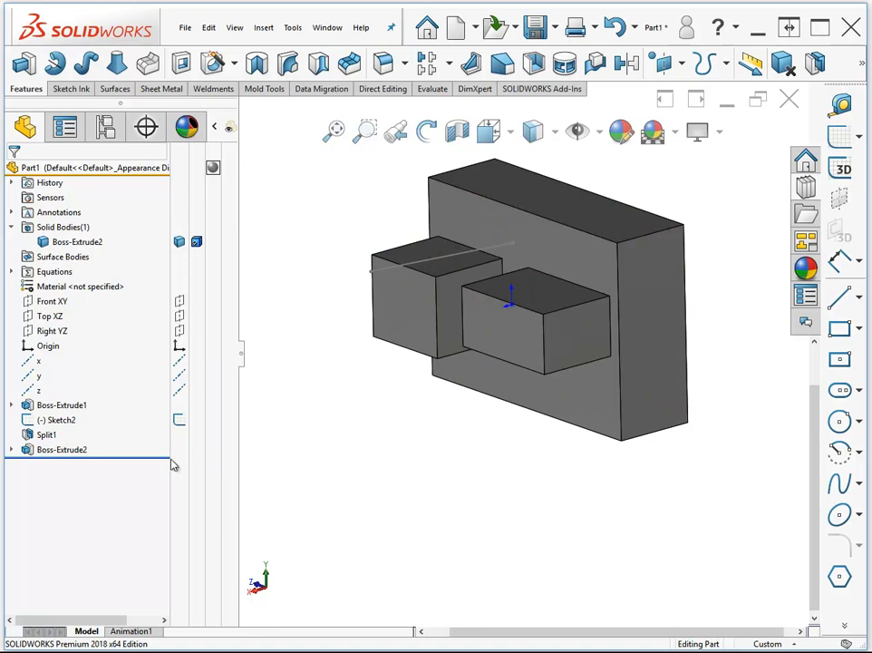
Edit the sketch of Boss-Extrude2, narrowing the rectangle so its edge crosses Split1[2] and clears Split1[1], and exit the sketch.
click(50, 448)
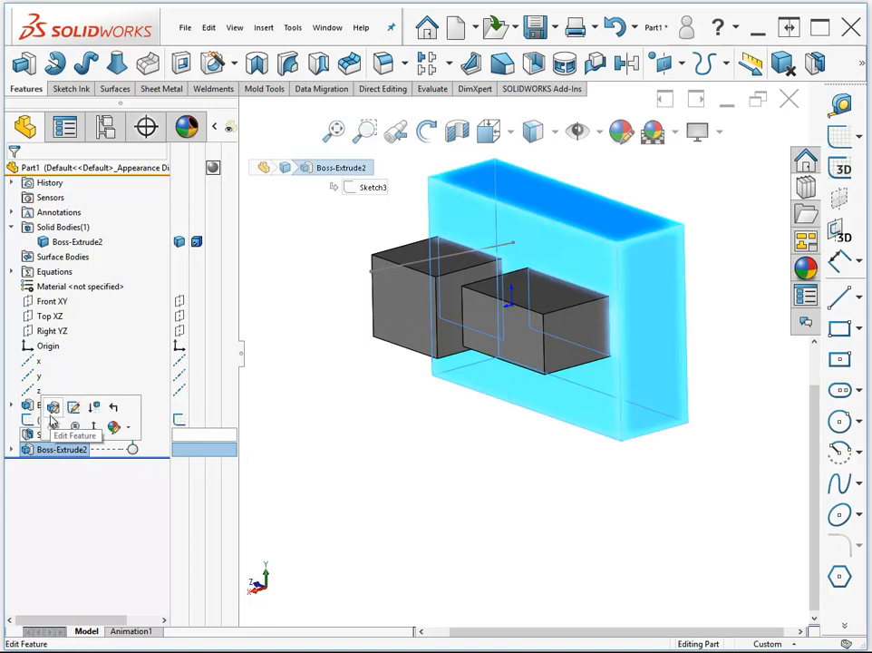
click(74, 408)
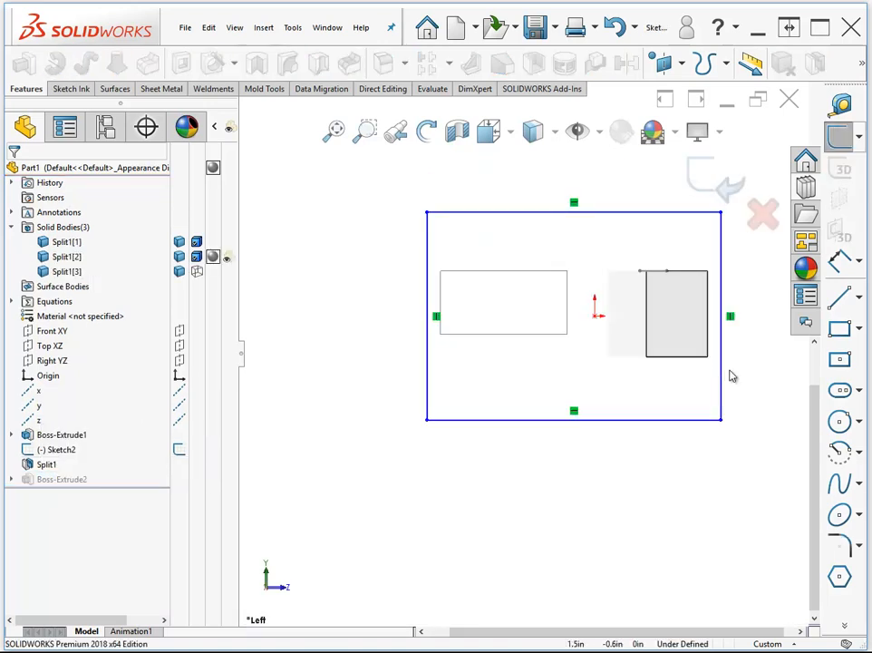
mouse_move(723, 379)
mouse_down()
mouse_move(581, 384)
mouse_move(627, 386)
mouse_up()
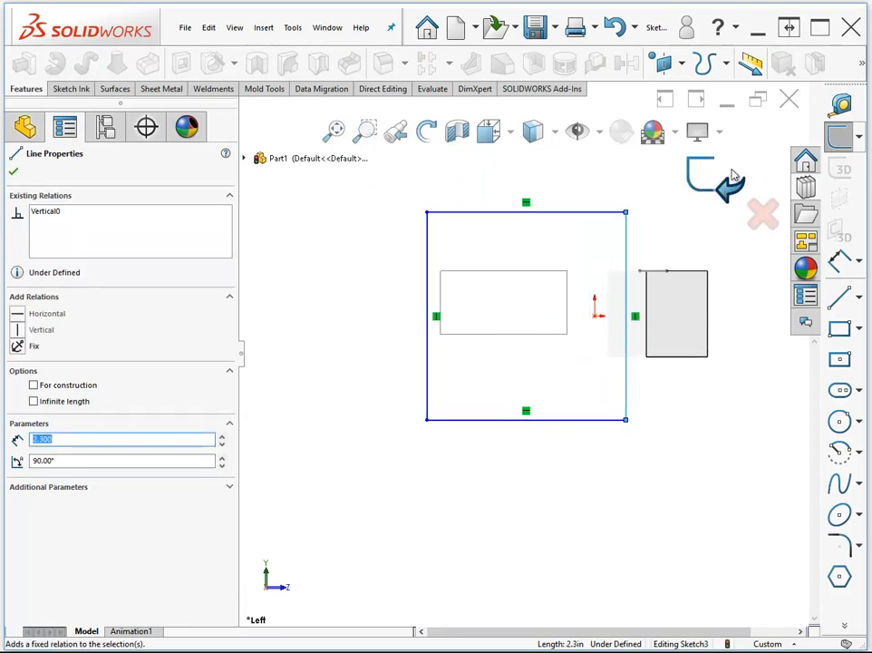
click(719, 181)
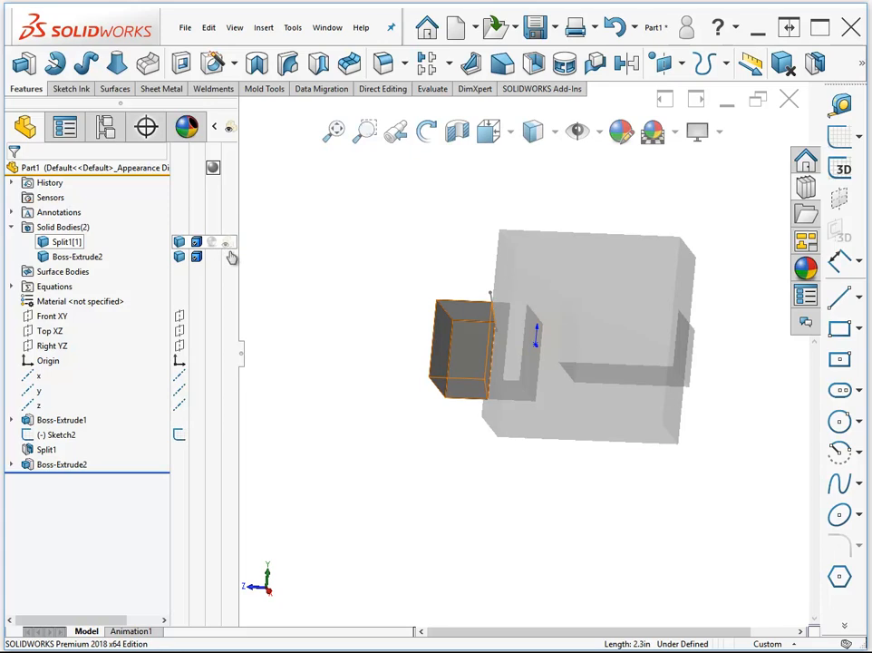
Turn off transparency for the Boss-Extrude2 body and highlight each of the two solid bodies to check their extents.
click(231, 261)
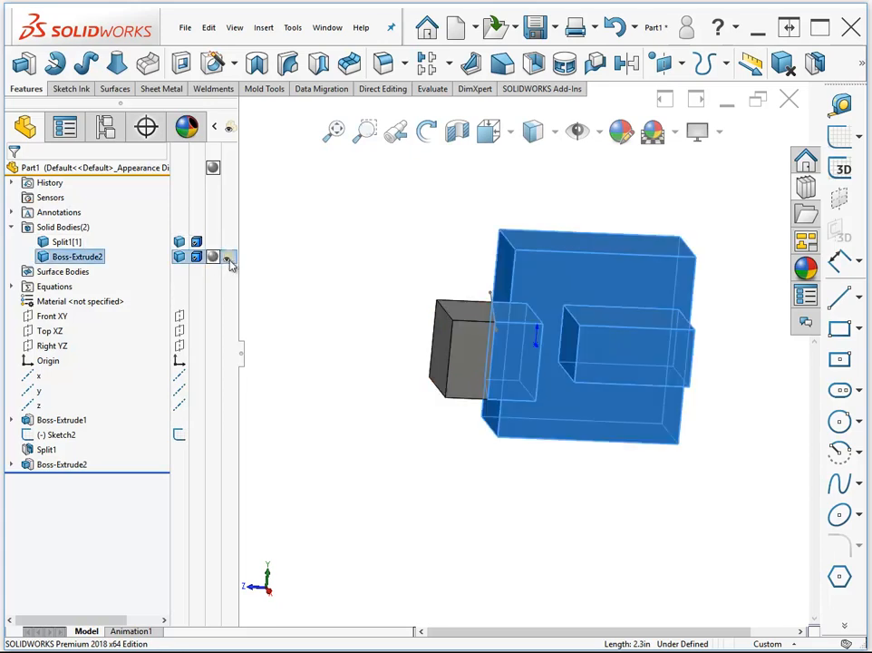
click(339, 268)
middle_drag(345, 476, 472, 449)
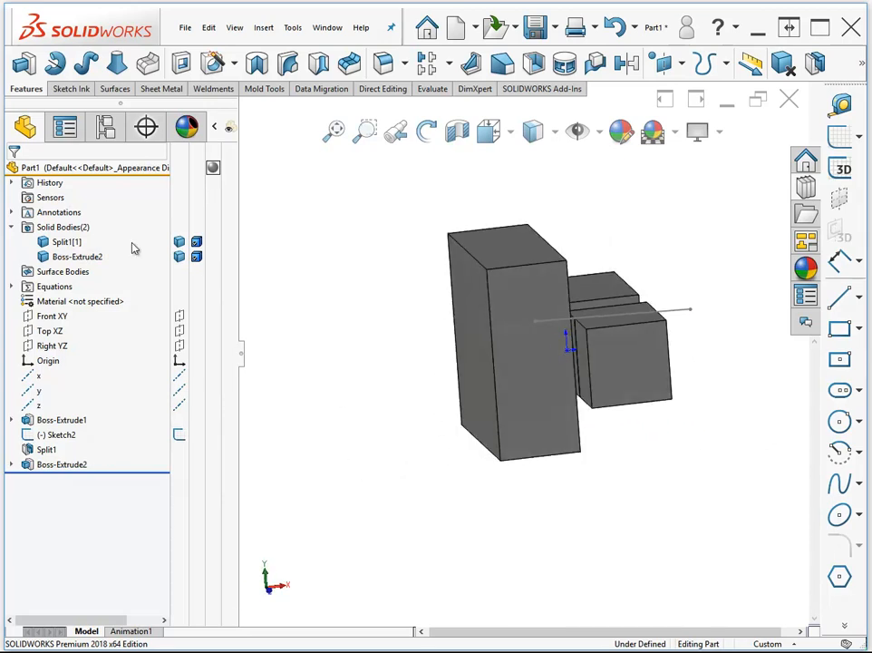
click(67, 242)
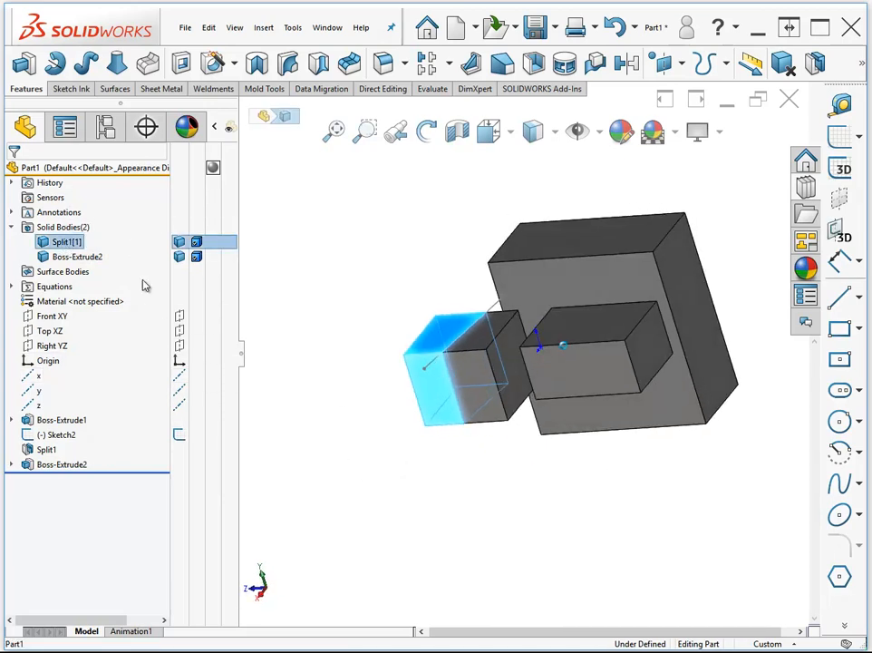
click(77, 257)
click(444, 554)
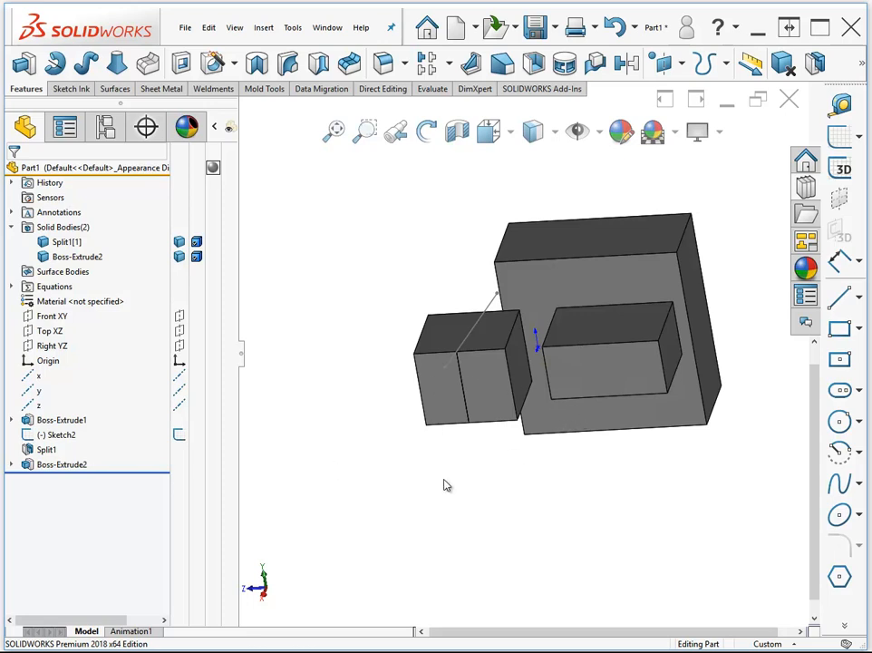
Edit Boss-Extrude2 to turn off Merge result, and inspect the separate bodies.
click(46, 464)
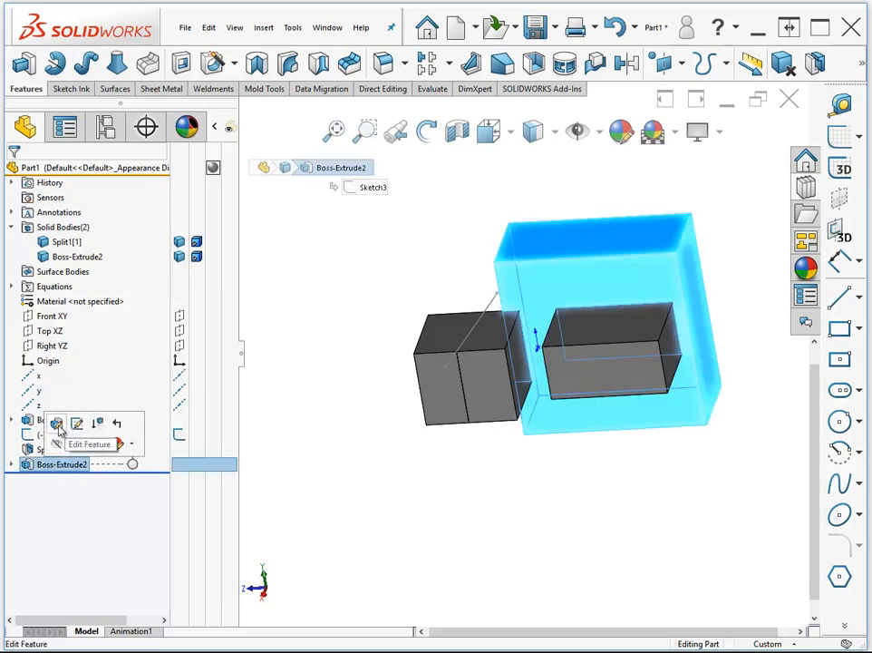
click(57, 424)
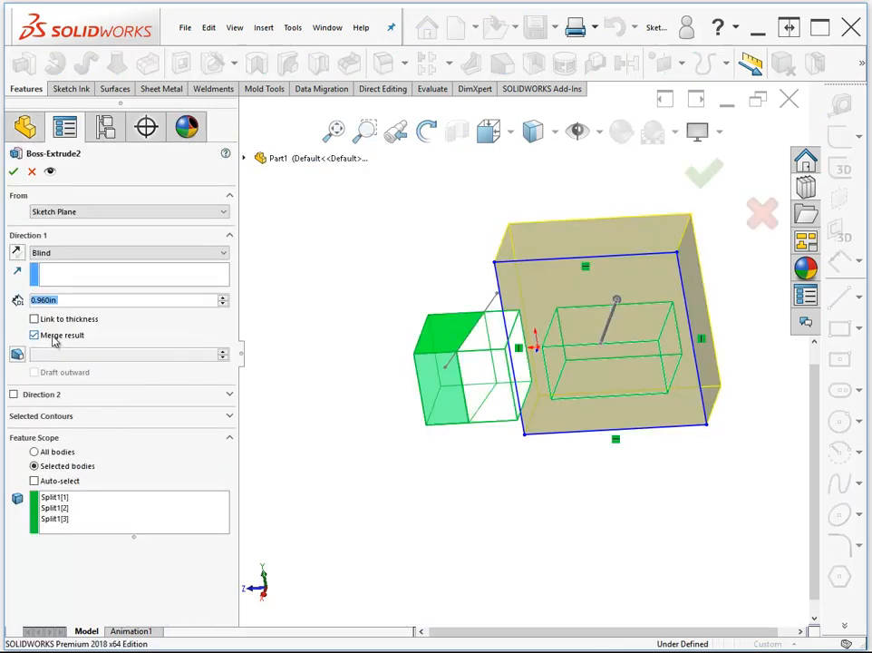
click(52, 336)
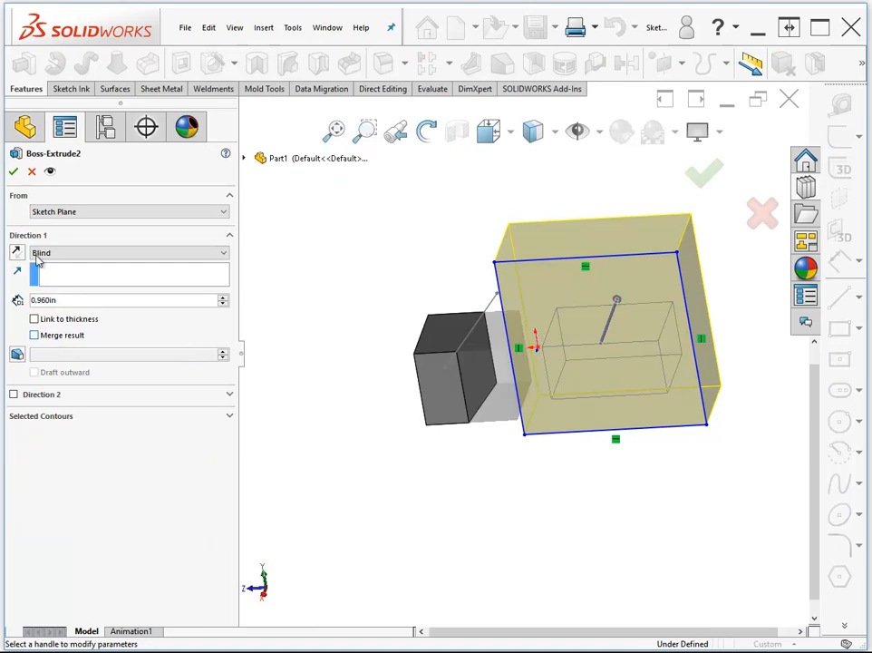
click(13, 172)
middle_drag(385, 304, 266, 303)
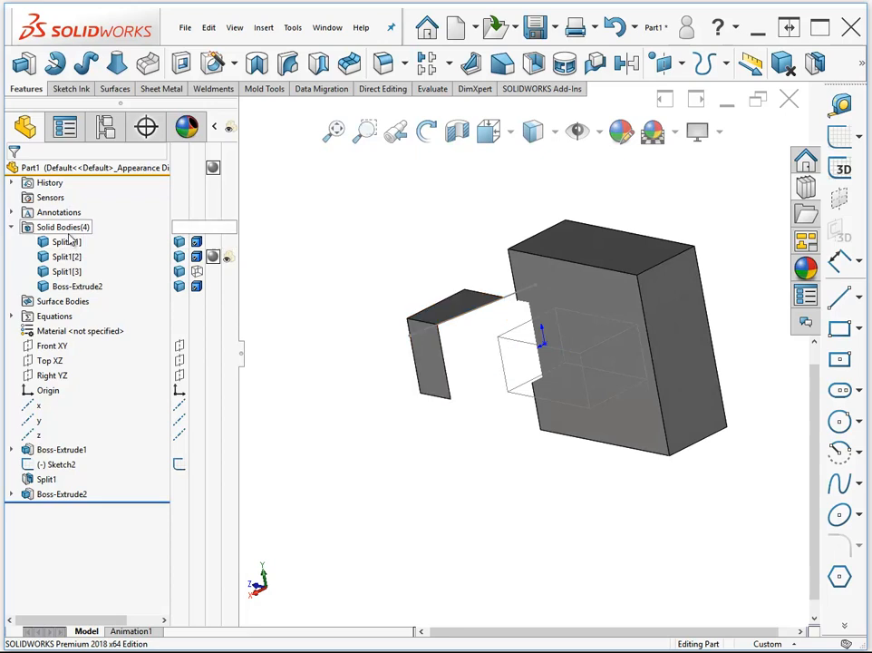
click(66, 271)
click(360, 230)
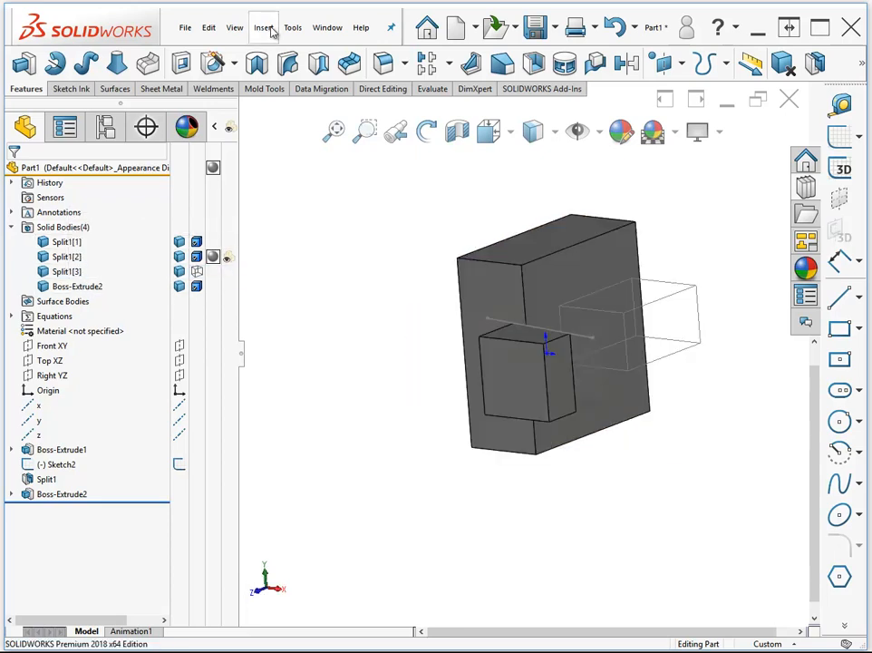
Try to combine bodies Split1[1] and Split1[3] using the Combine feature's Add operation.
click(270, 29)
mouse_move(292, 89)
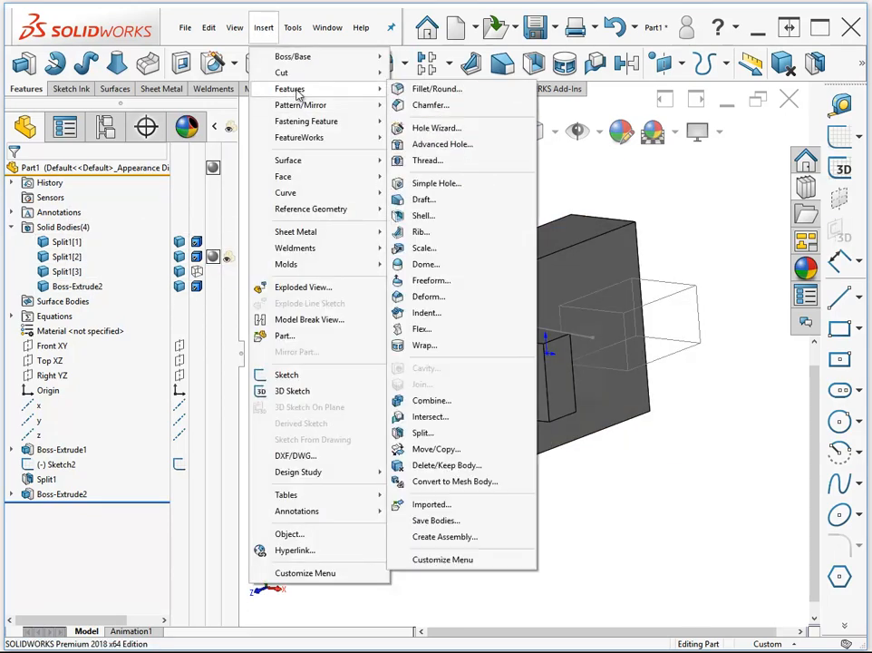
click(433, 404)
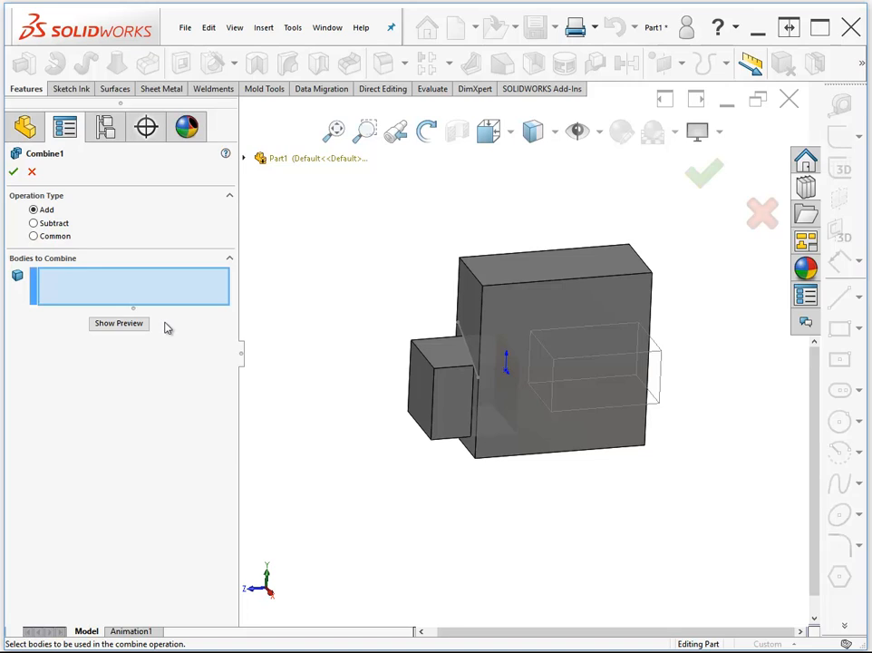
middle_drag(307, 341, 325, 412)
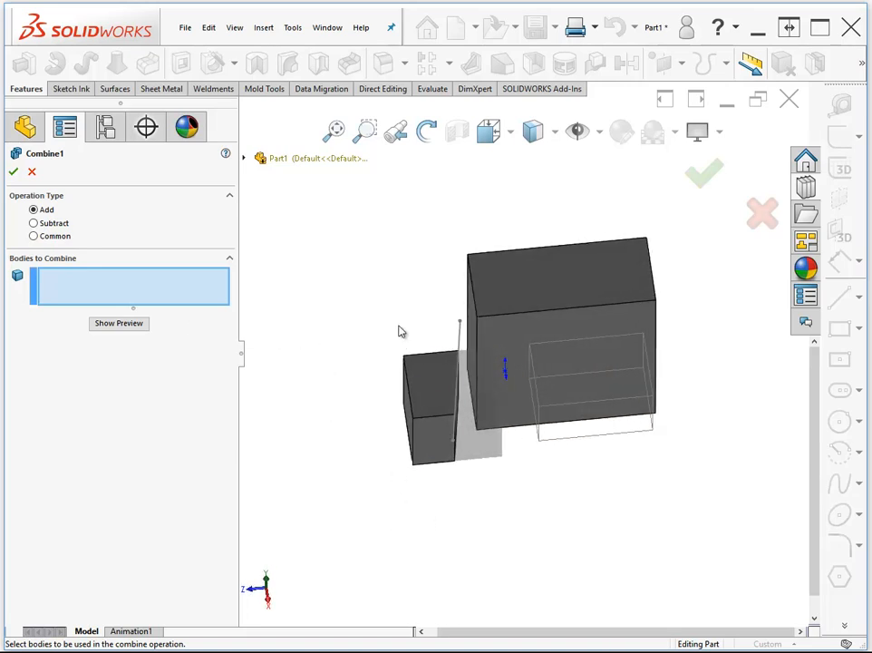
click(421, 385)
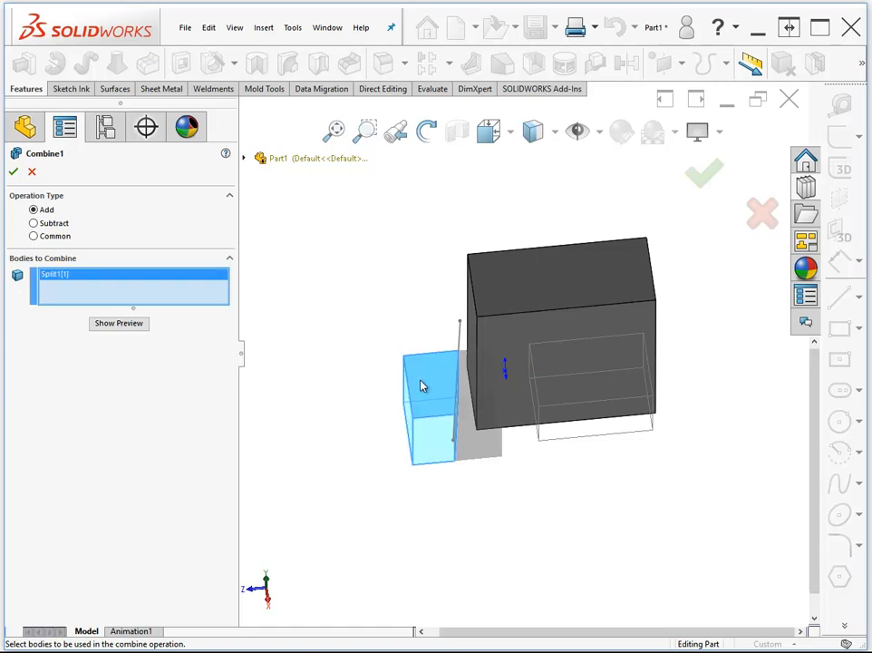
click(623, 378)
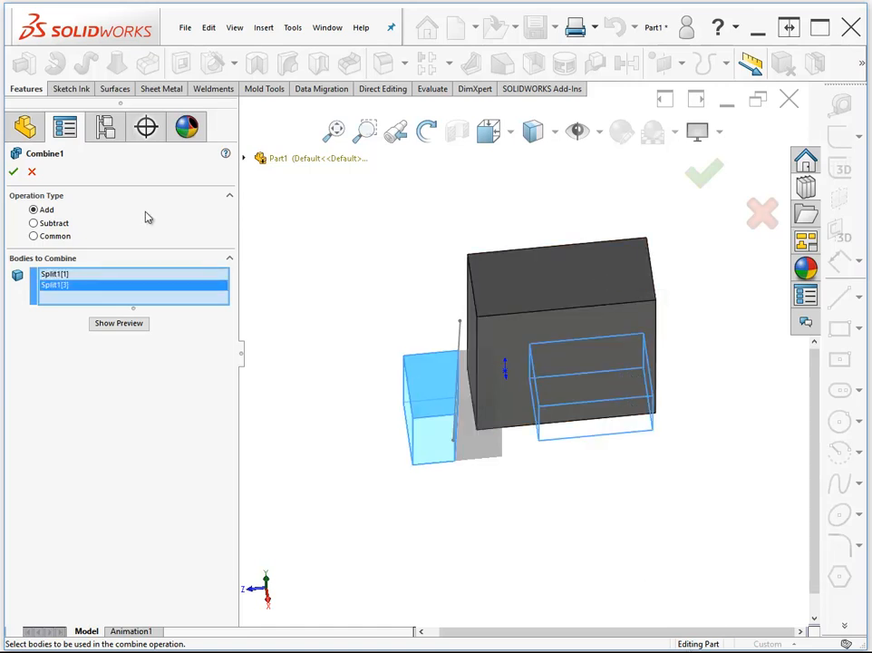
click(13, 171)
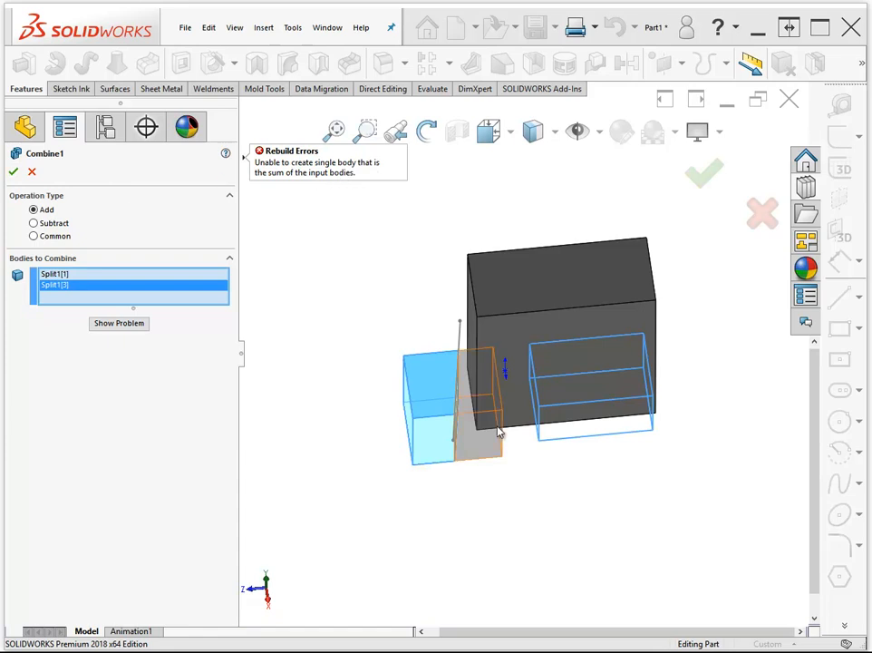
Replace Split1[1] with Split1[2] and Boss-Extrude2 in the bodies to combine, keeping Split1[3], and complete the Combine feature.
click(429, 397)
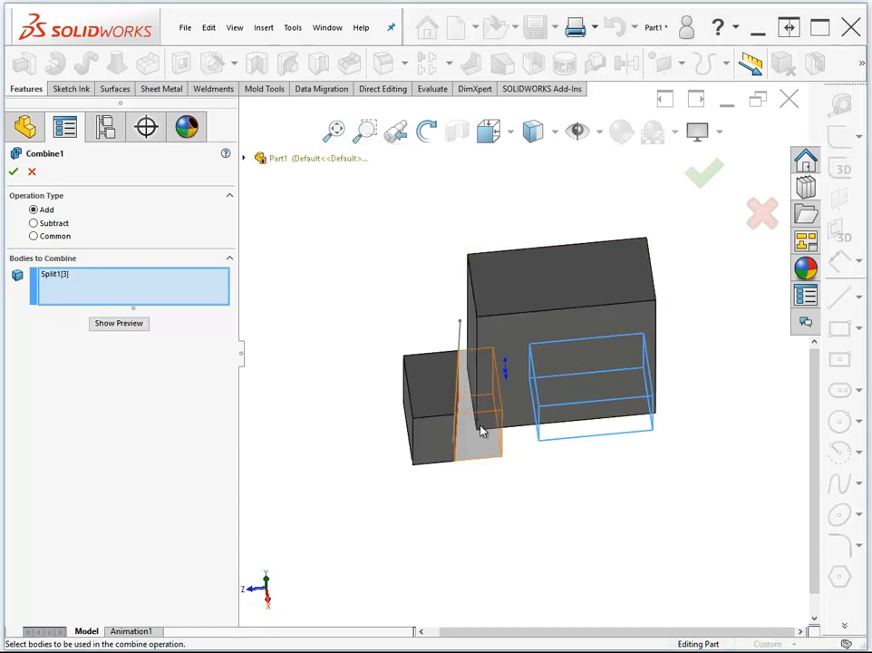
click(489, 417)
click(528, 354)
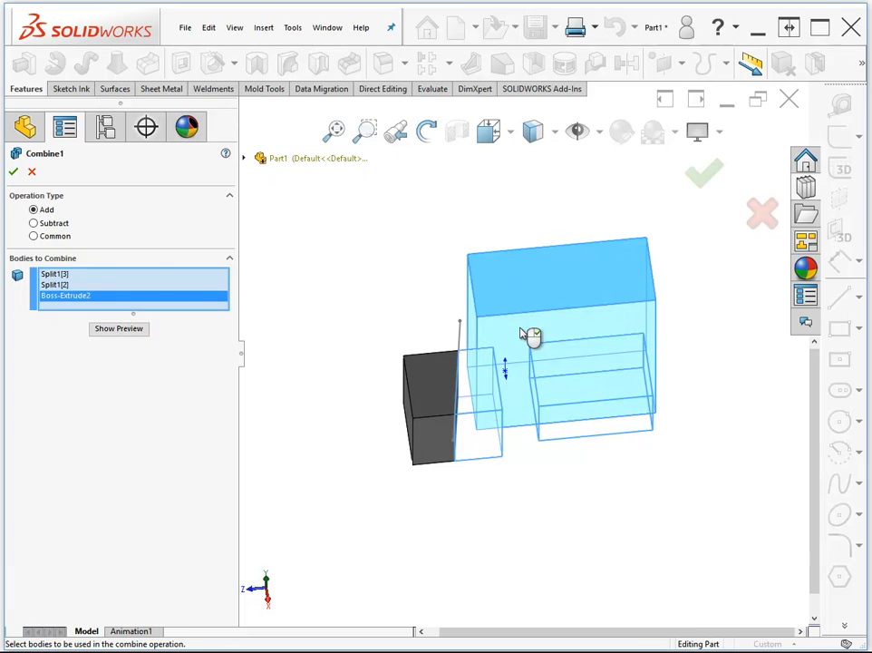
right_click(531, 336)
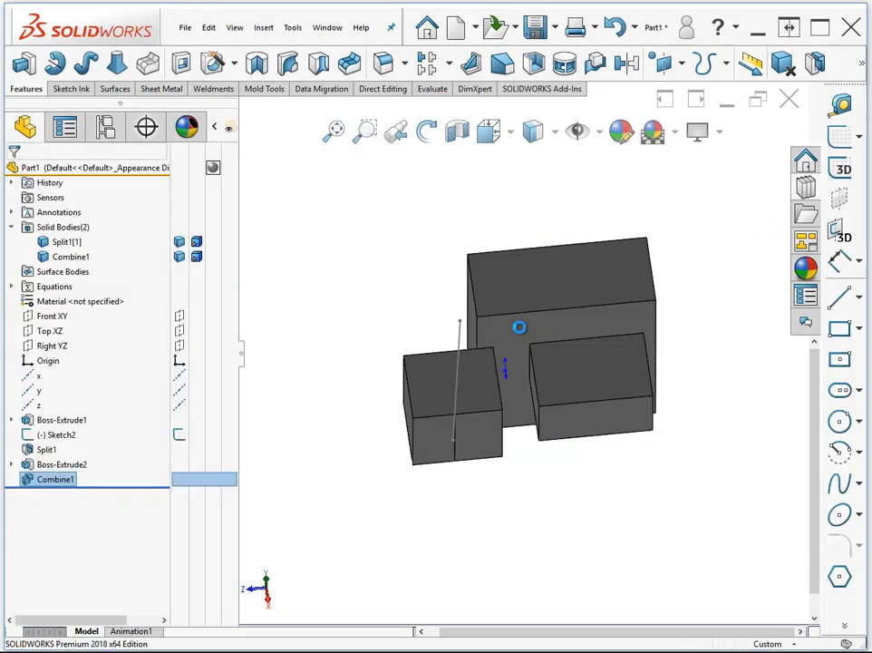
Apply a red color (RGB 255, 0, 0) to body Split1[1].
click(66, 241)
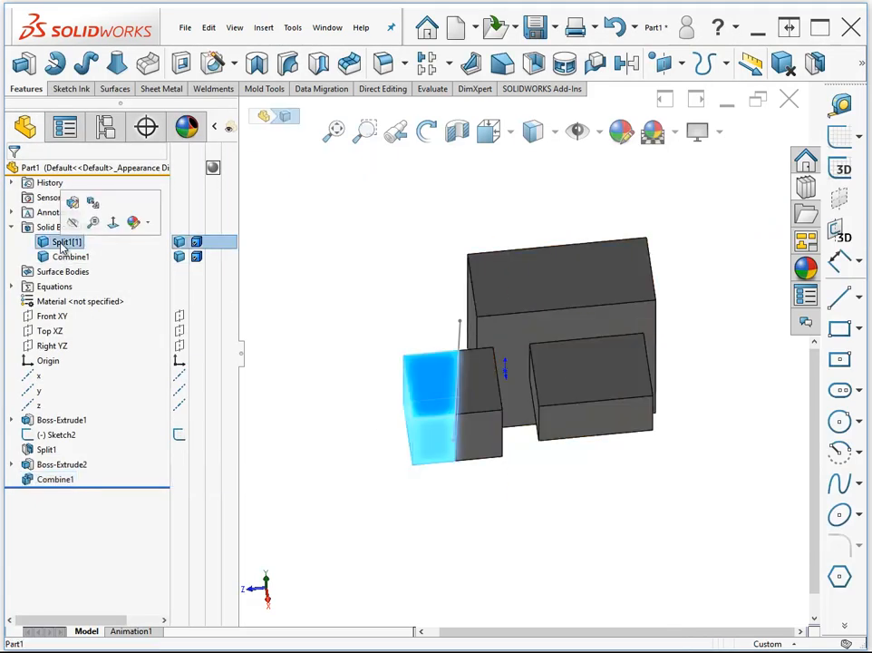
click(314, 301)
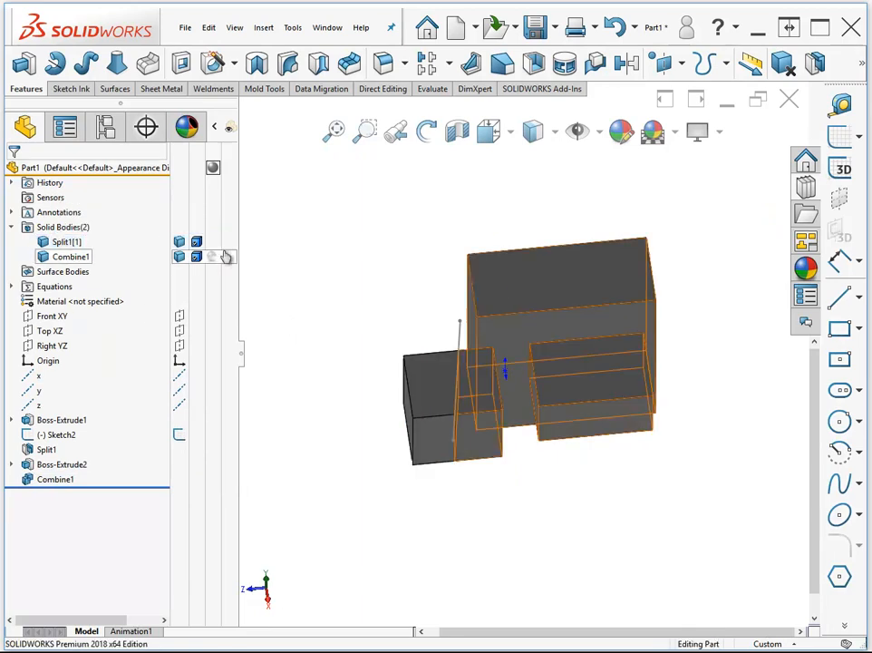
click(179, 242)
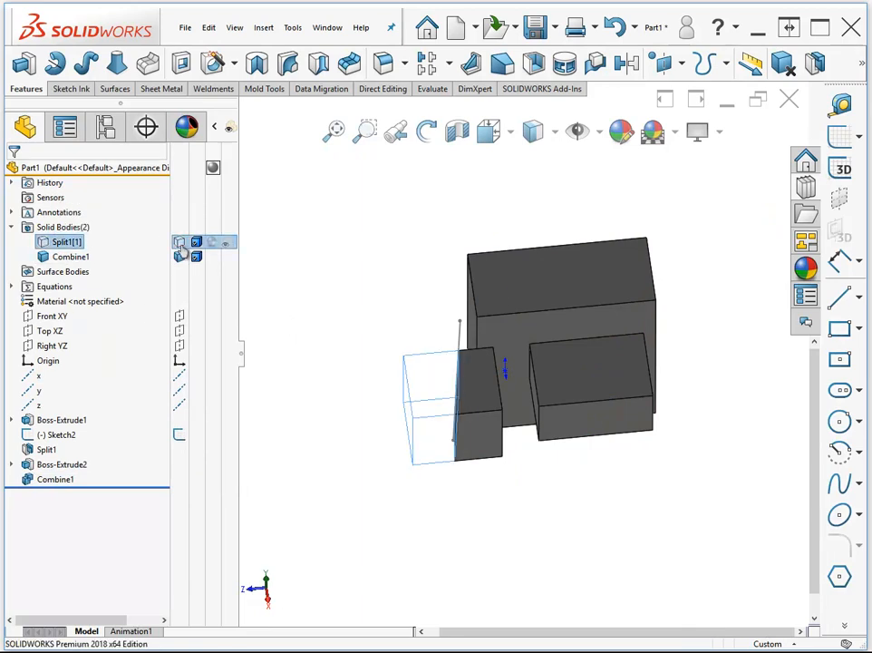
click(222, 242)
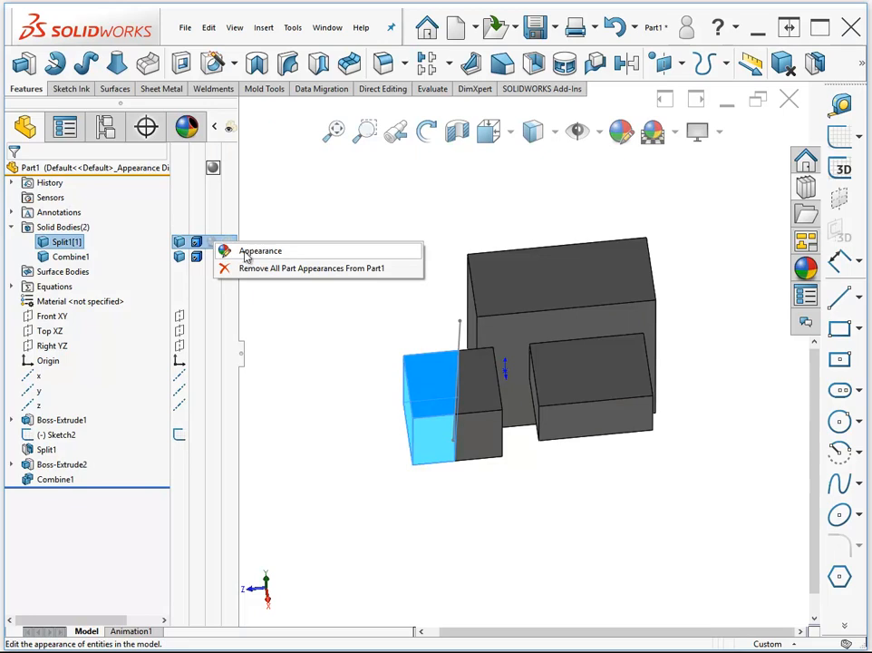
click(246, 255)
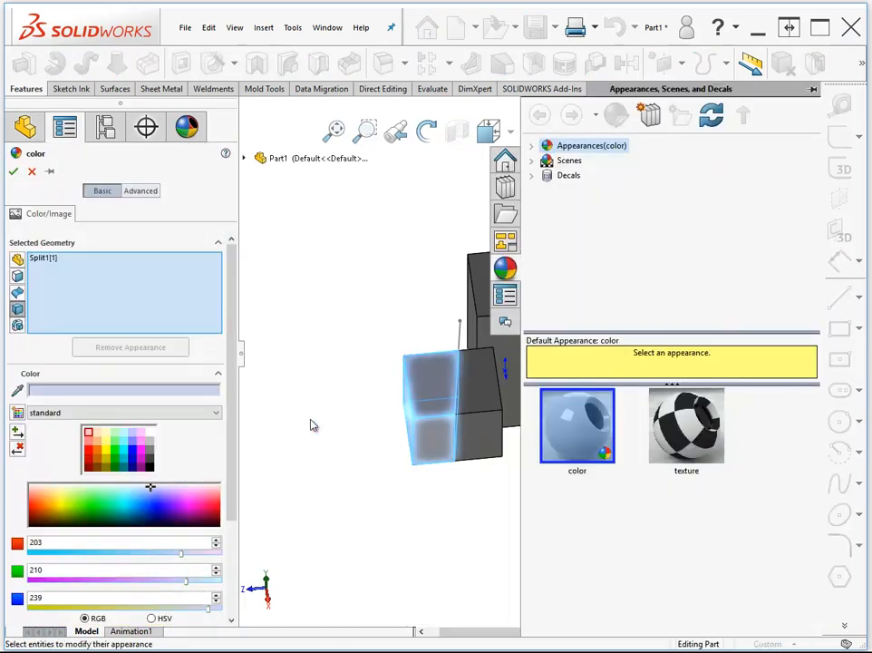
click(89, 453)
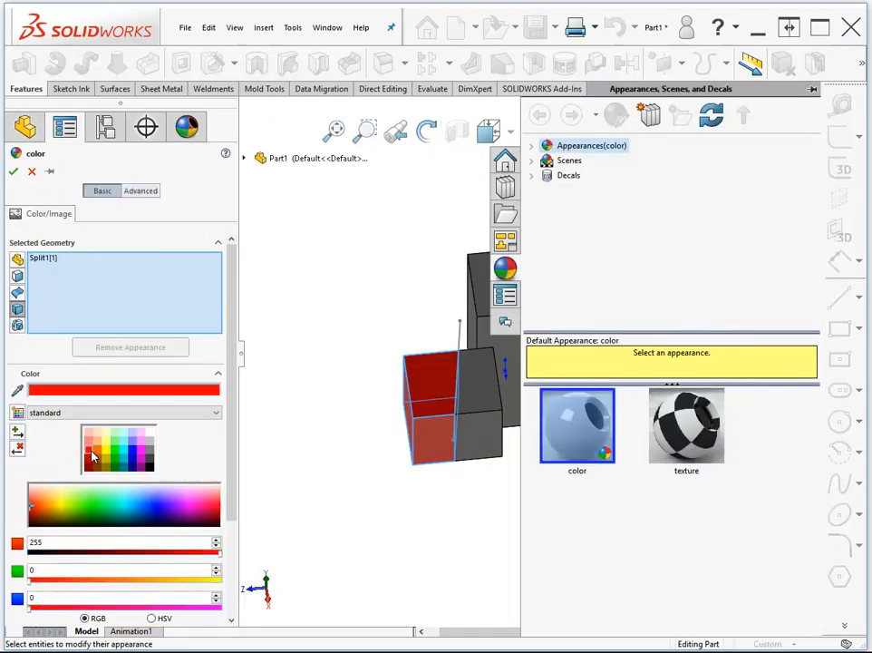
click(12, 170)
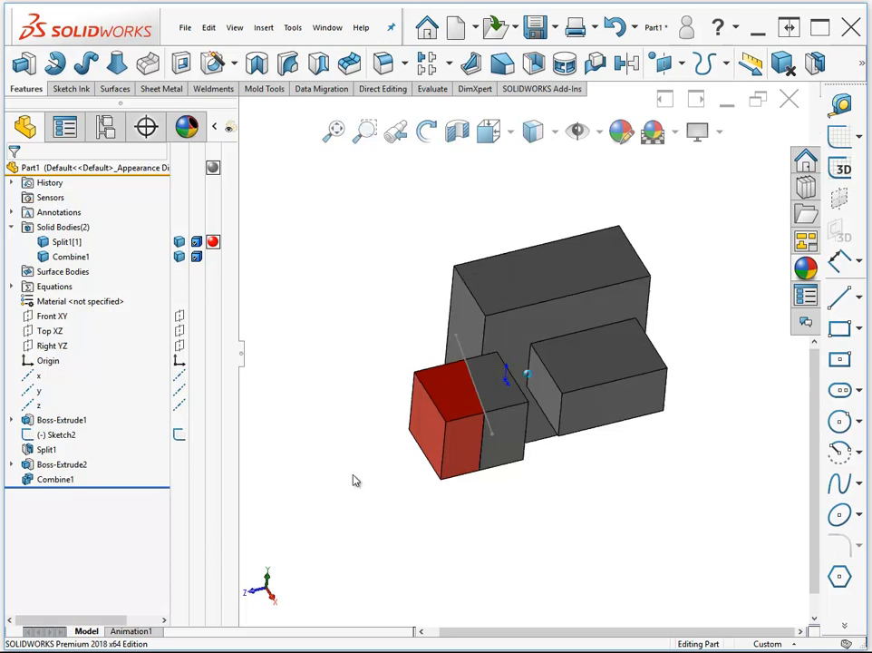
click(263, 31)
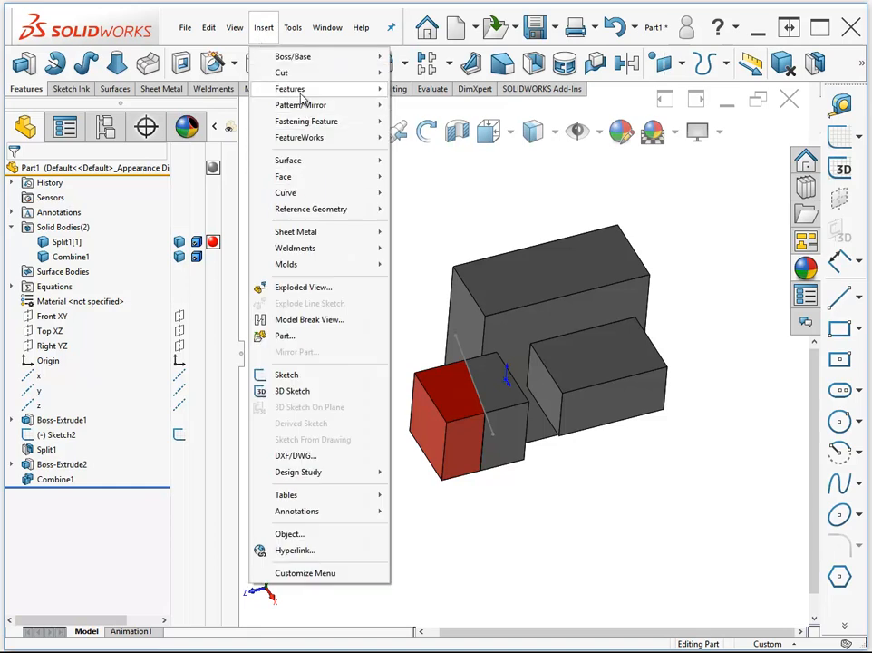
mouse_move(299, 90)
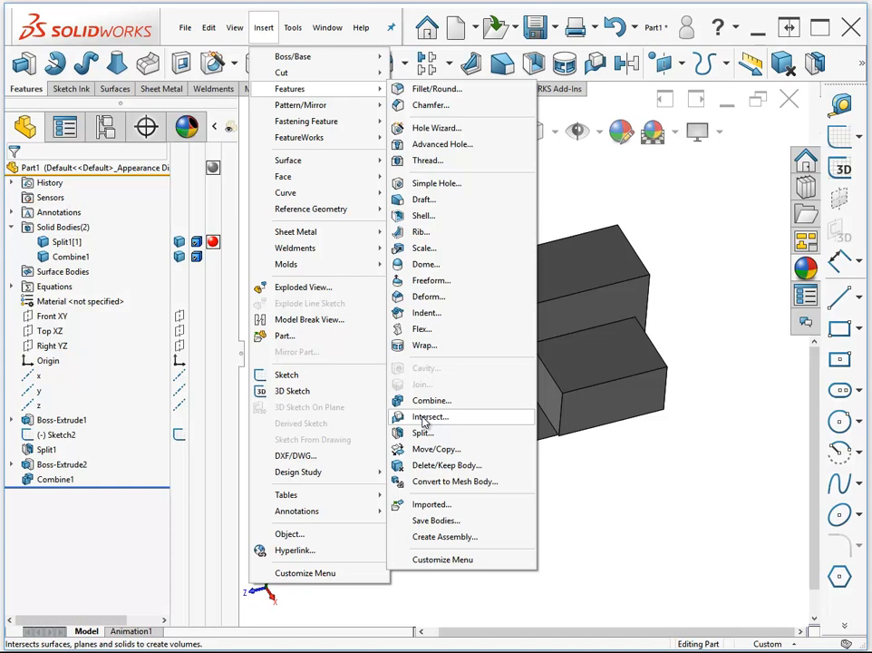
click(637, 525)
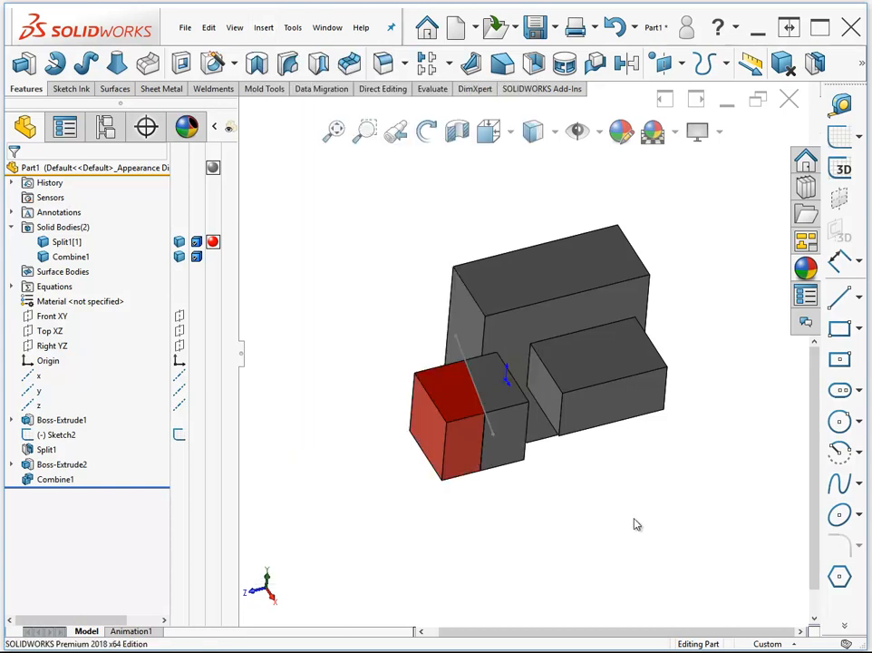
Sketch a seven-point wavy spline on the large block's upper face, crossing the red body and the combined body from end to end.
middle_drag(358, 350, 531, 295)
click(531, 295)
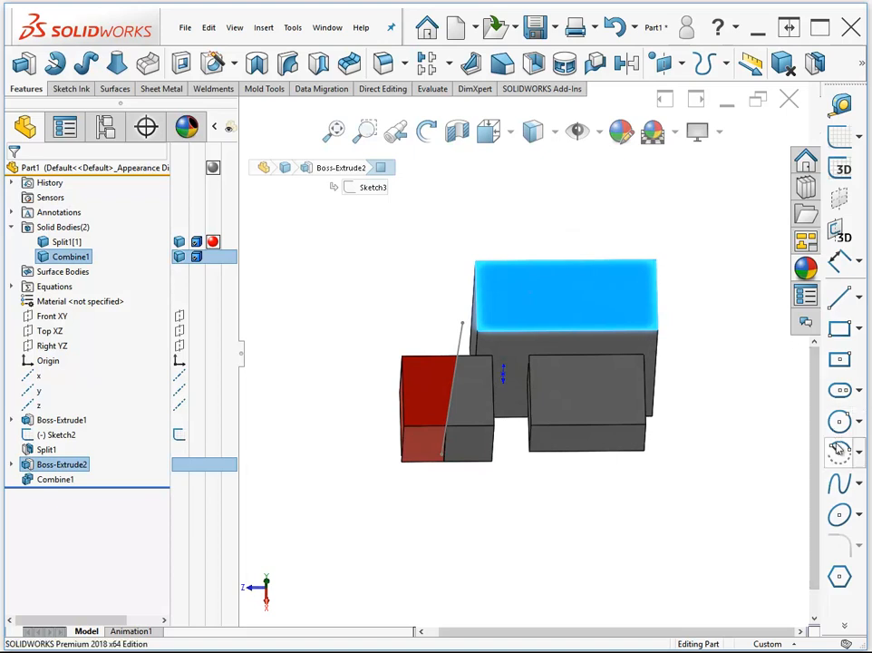
click(840, 483)
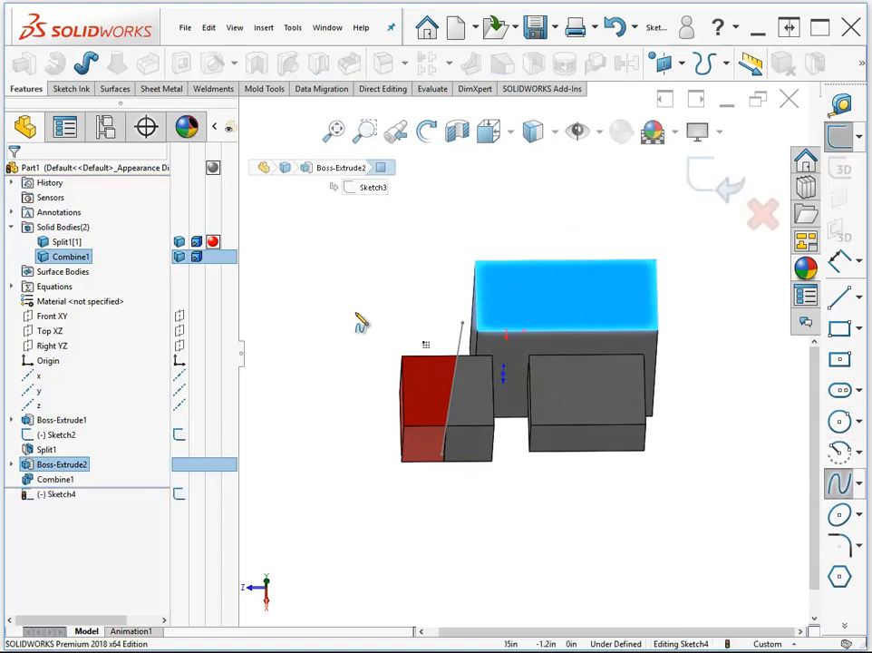
click(295, 394)
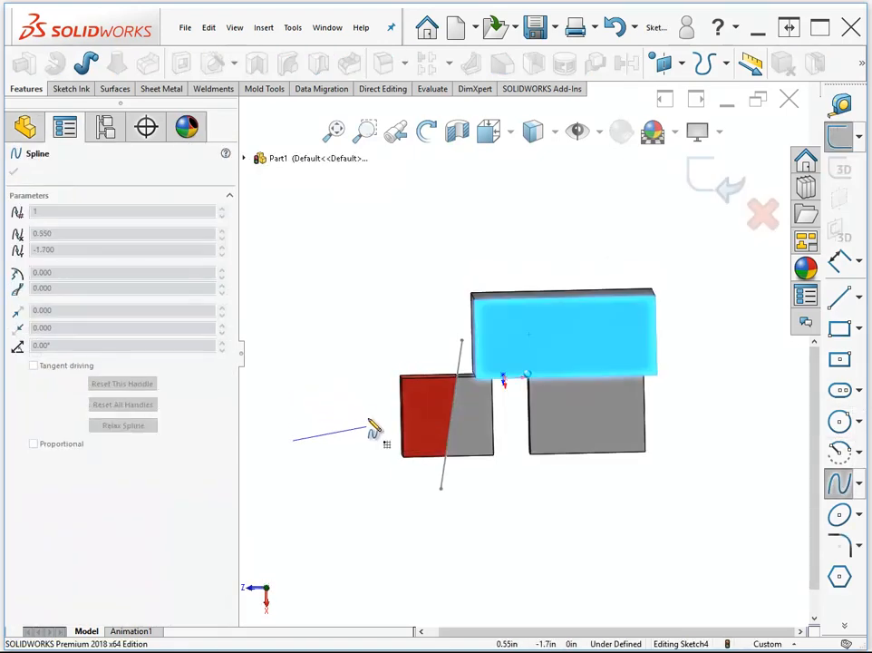
click(411, 410)
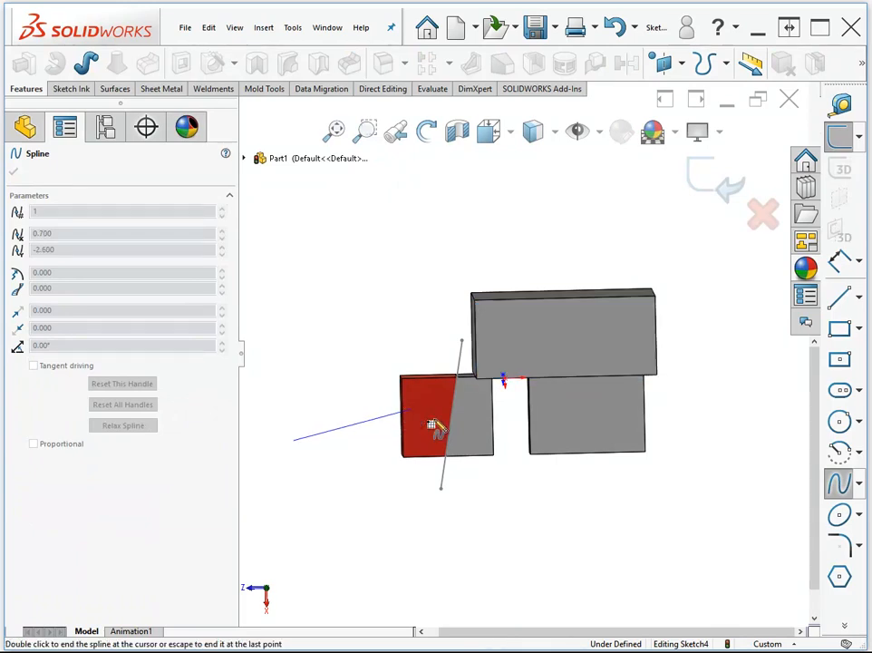
click(491, 436)
click(524, 344)
click(590, 350)
click(592, 424)
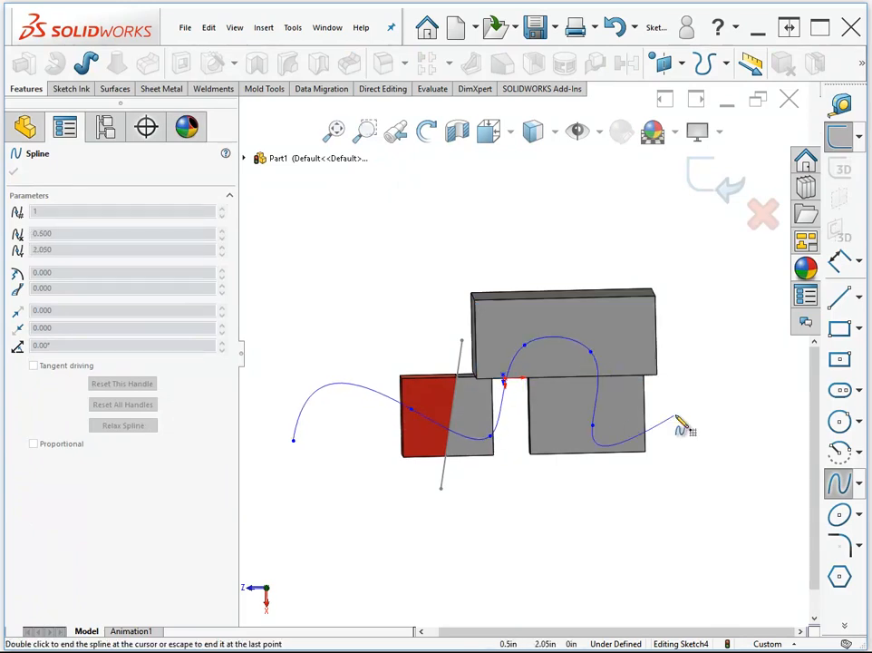
double_click(730, 337)
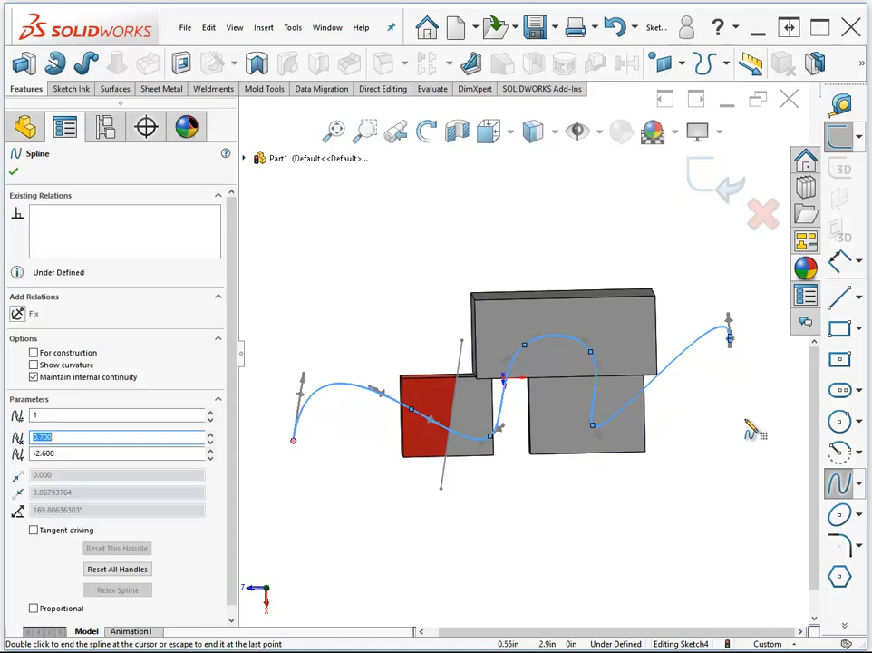
Extrude the spline as a surface using Mid Plane with a depth of about 5.79 in so it passes through all the bodies.
click(113, 89)
click(24, 62)
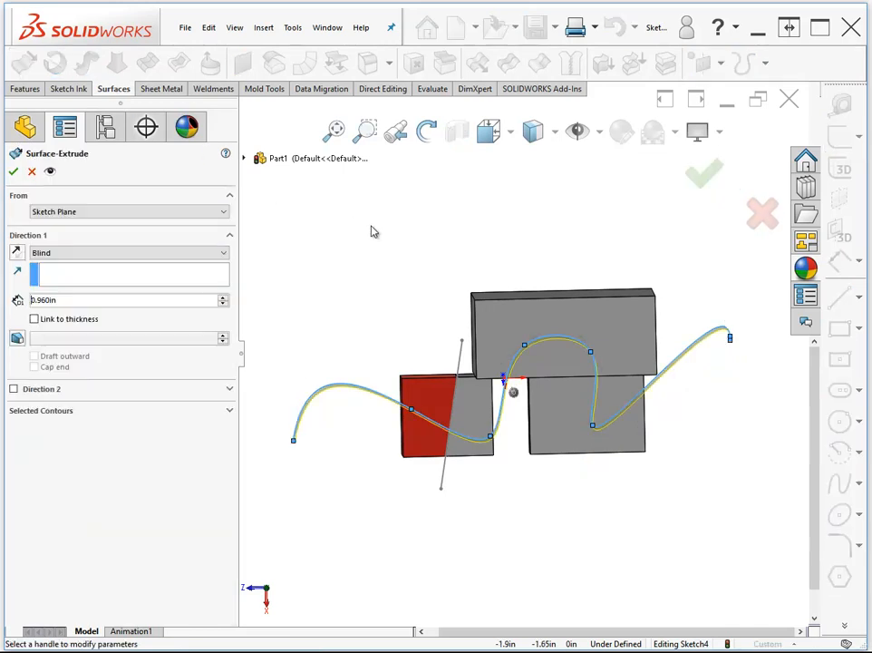
click(60, 255)
click(55, 327)
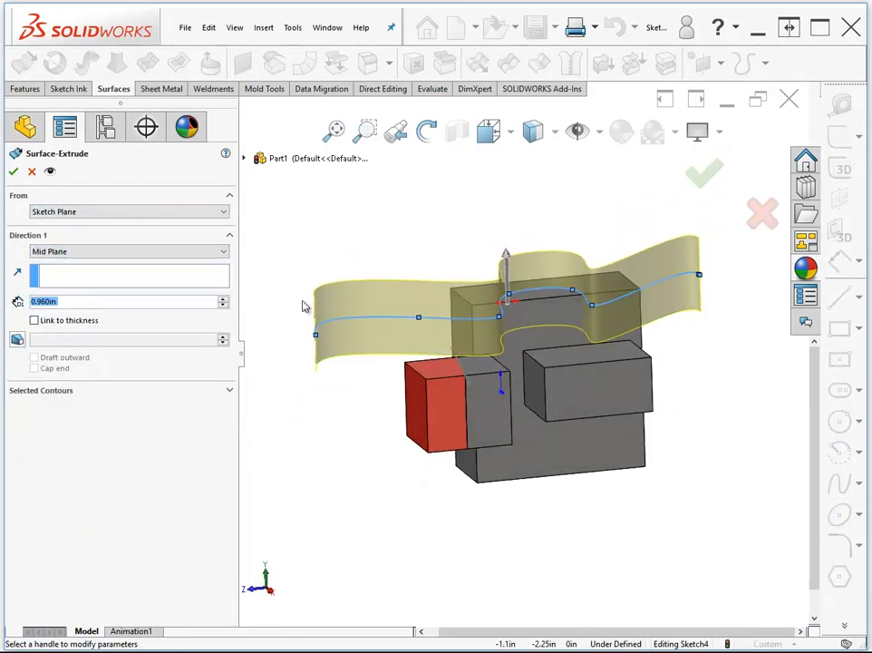
mouse_move(506, 254)
mouse_down()
mouse_move(489, 154)
mouse_move(502, 86)
mouse_up()
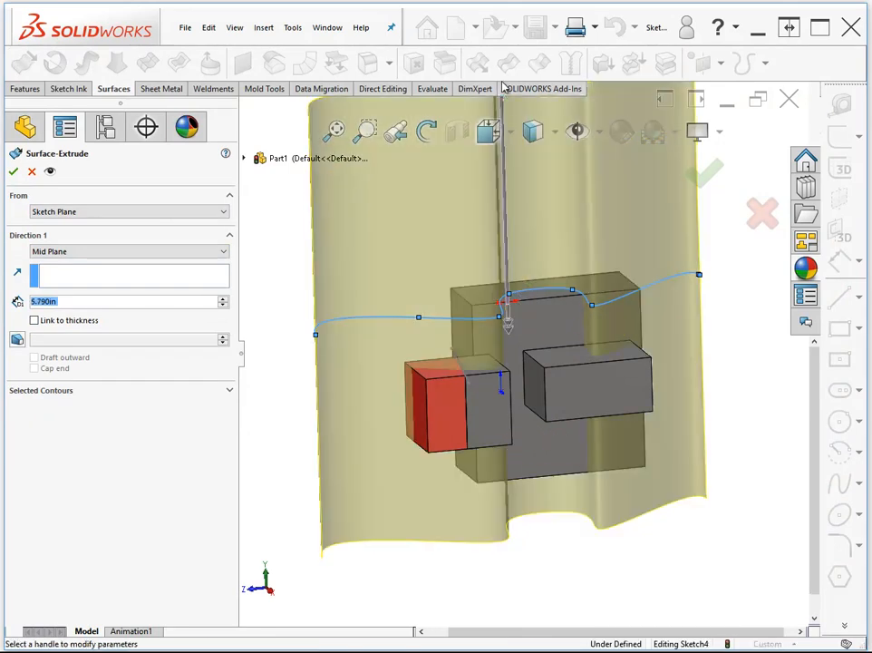
click(704, 171)
middle_drag(768, 424, 412, 352)
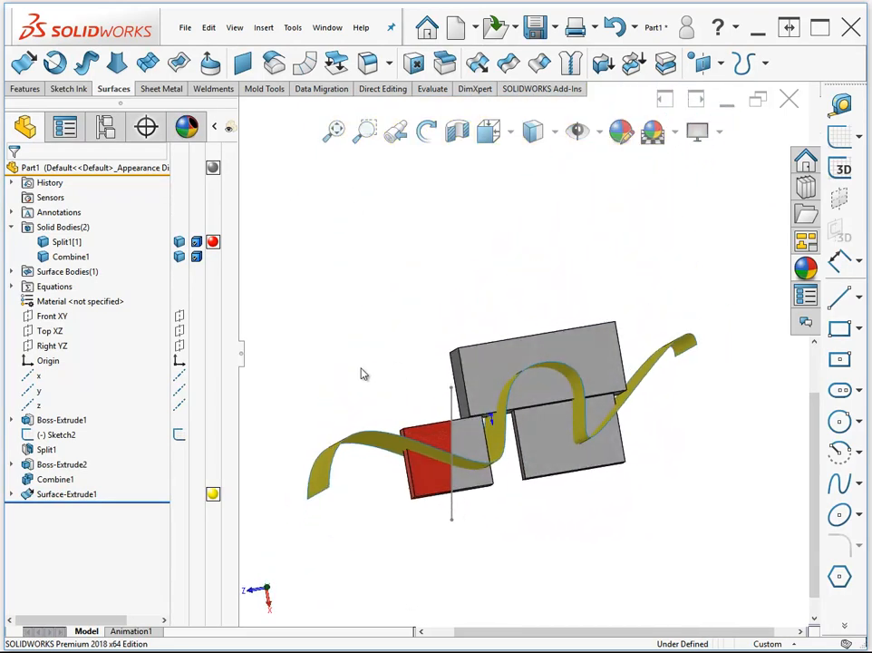
Create a reference plane offset from the Right YZ plane, passing through the smaller blocks.
click(52, 347)
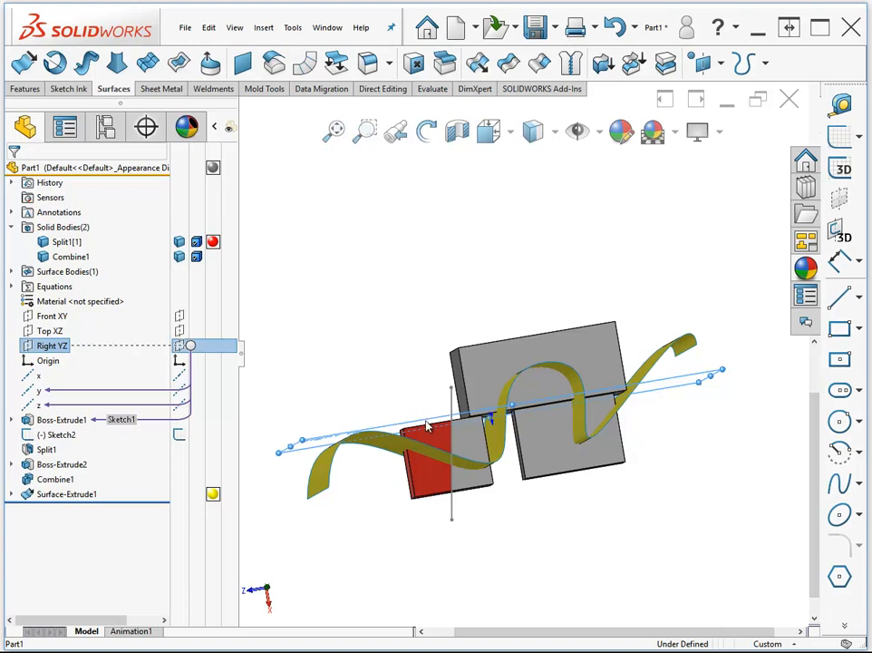
ctrl+drag(426, 424, 428, 455)
key(Return)
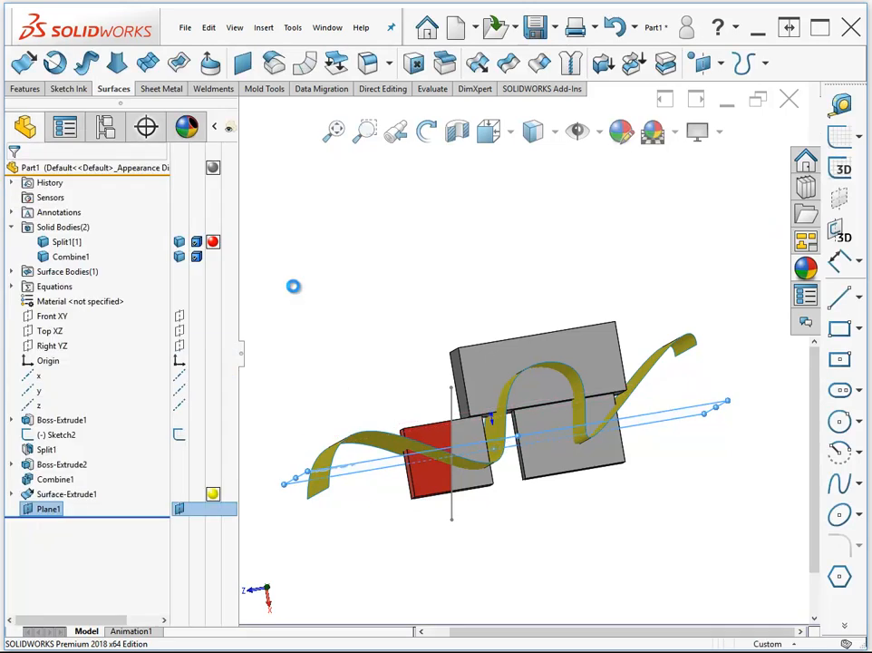
Compute an Intersect feature between Combine1, Split1[1], Surface-Extrude1 and Plane1 with Create both selected.
click(264, 28)
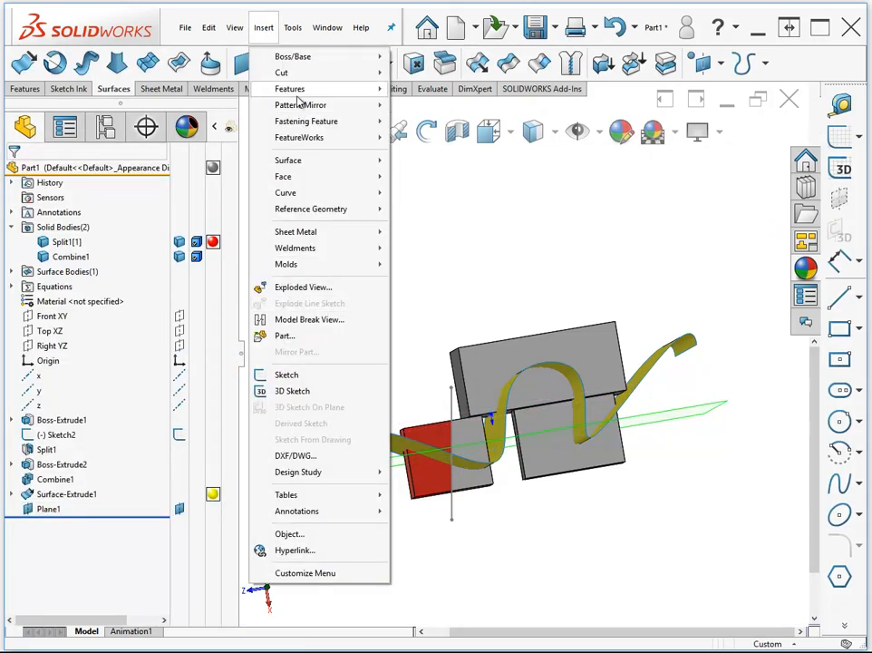
mouse_move(302, 94)
click(440, 417)
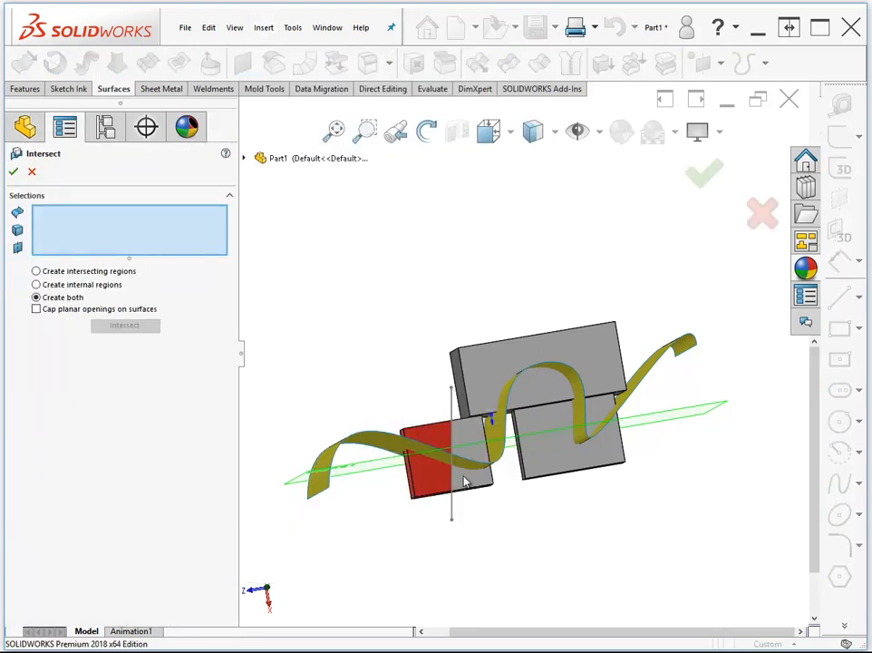
click(481, 363)
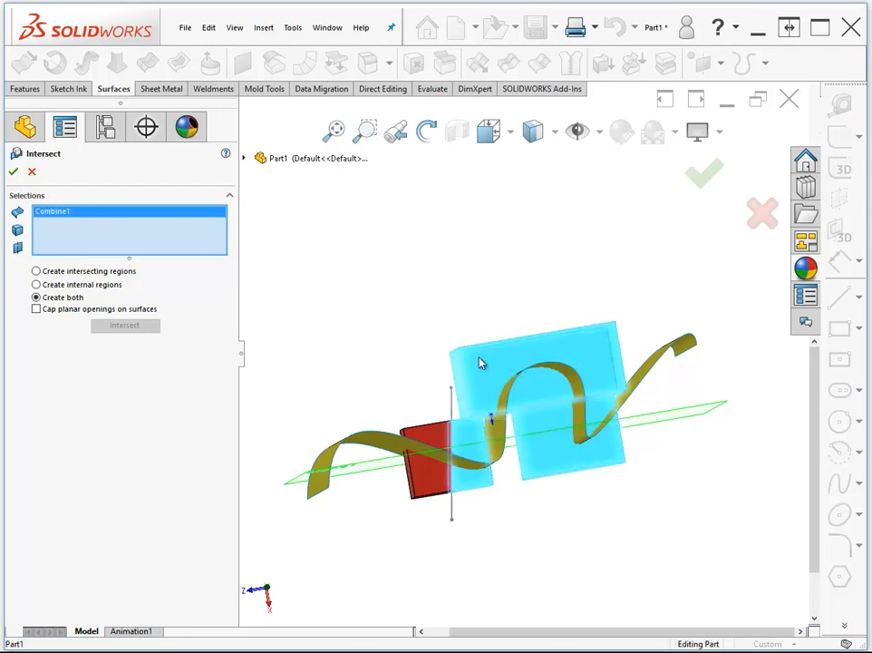
click(432, 441)
click(370, 445)
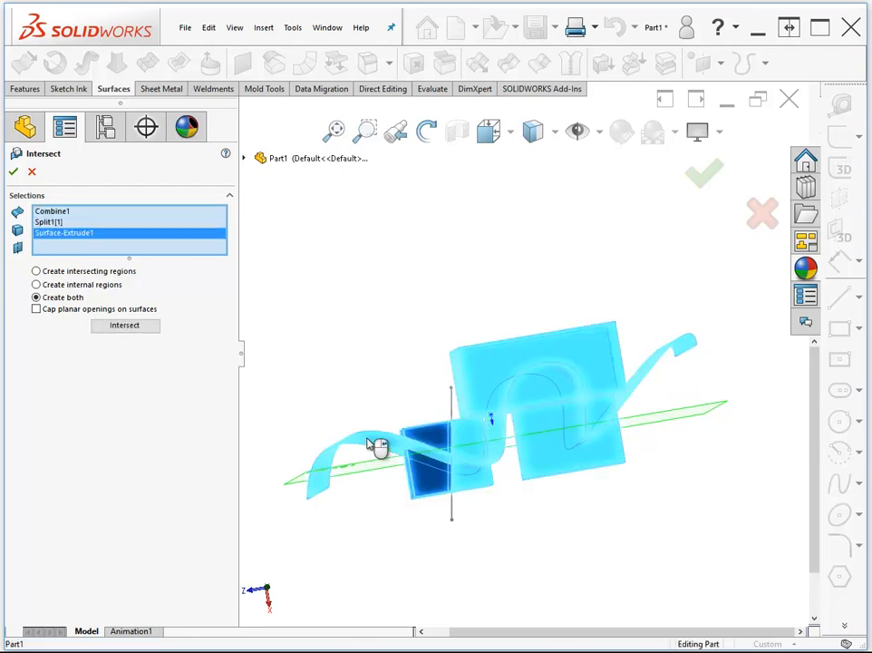
click(378, 469)
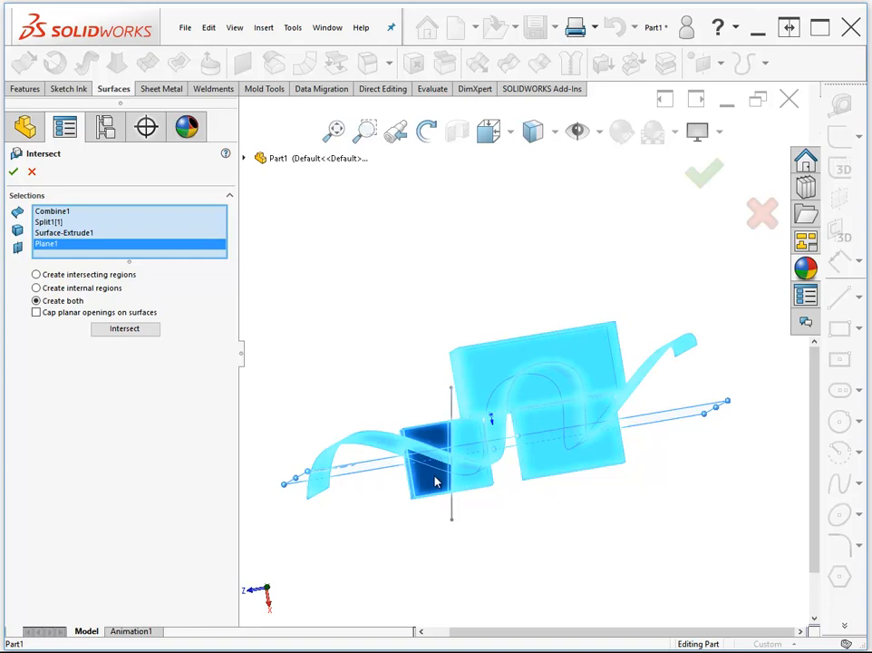
click(126, 329)
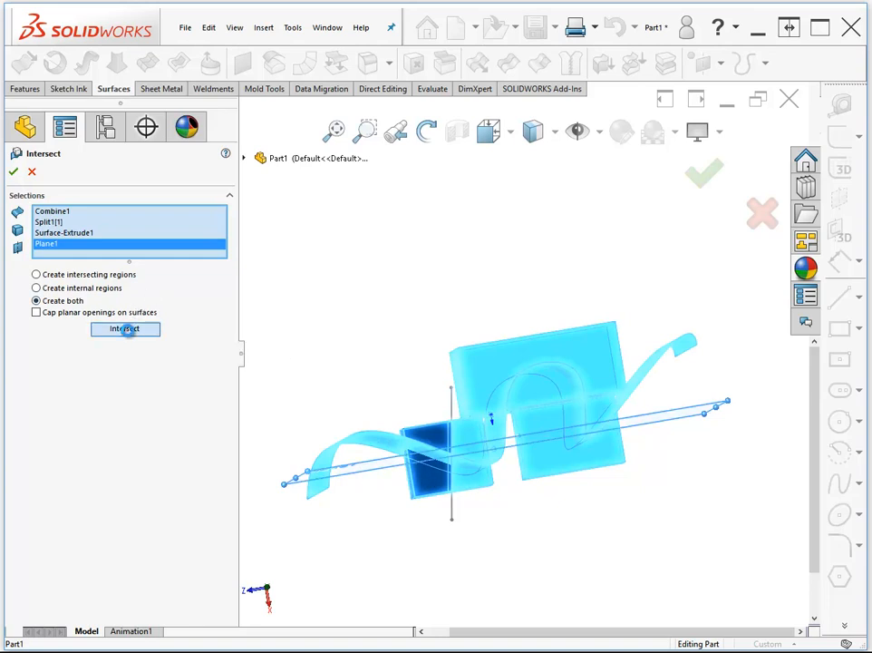
Exclude regions 1, 4, 5, 8, 9 and 10 from the Intersect result and complete the feature with Merge result on.
click(479, 477)
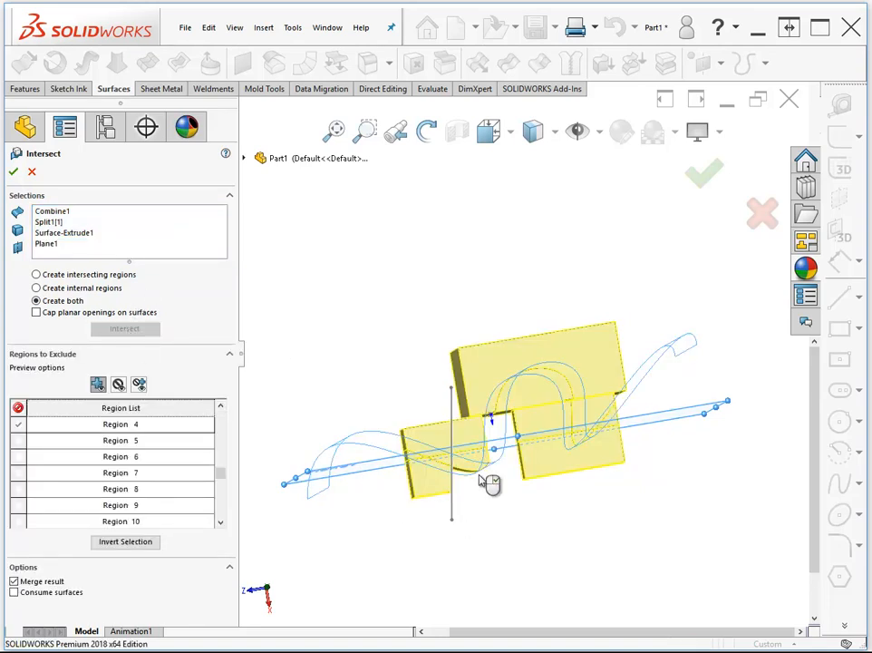
click(429, 489)
middle_drag(433, 491, 587, 501)
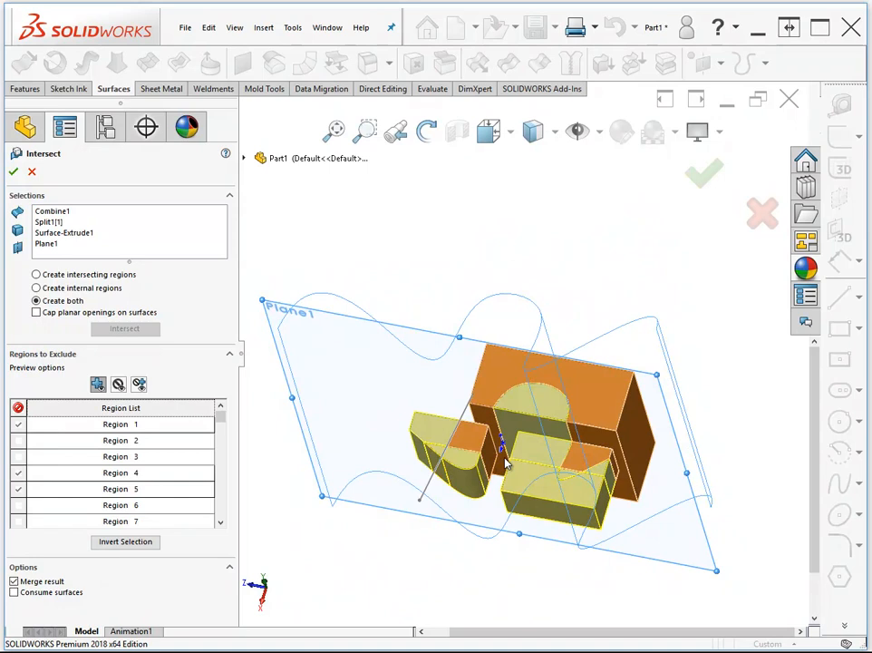
click(516, 418)
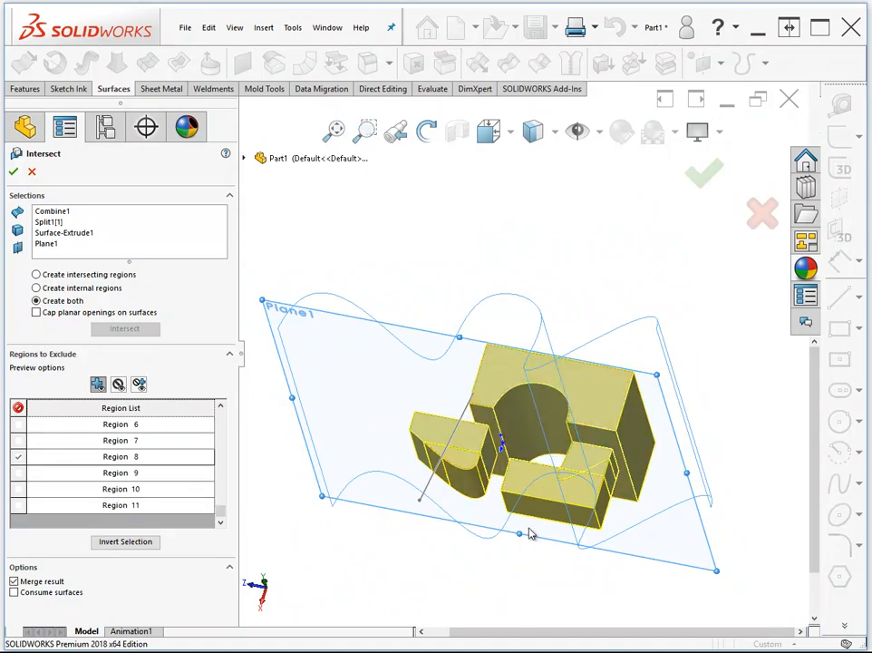
middle_drag(541, 501, 545, 494)
click(546, 480)
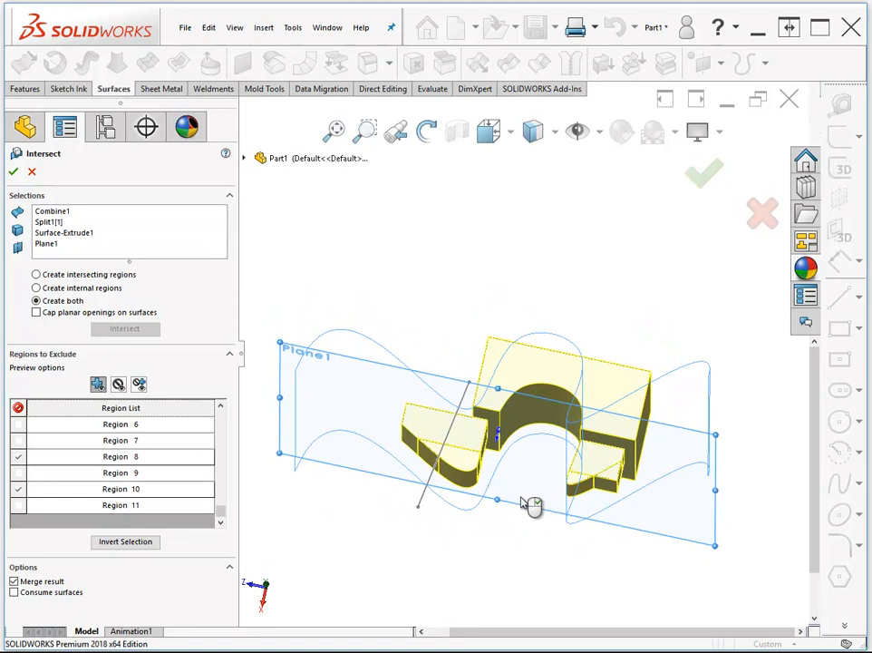
click(614, 484)
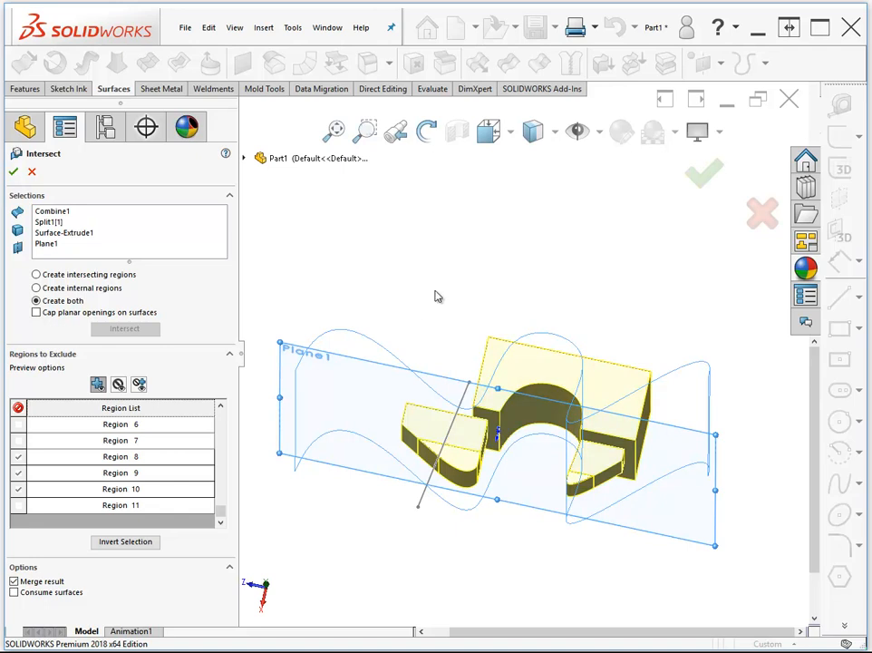
click(704, 173)
Sketch a corner rectangle about 1.05 by 1.45 in on the intersected body's large flat face plane, clear of the existing geometry.
mouse_move(515, 261)
middle_down()
mouse_move(622, 399)
mouse_move(618, 467)
middle_up()
click(513, 480)
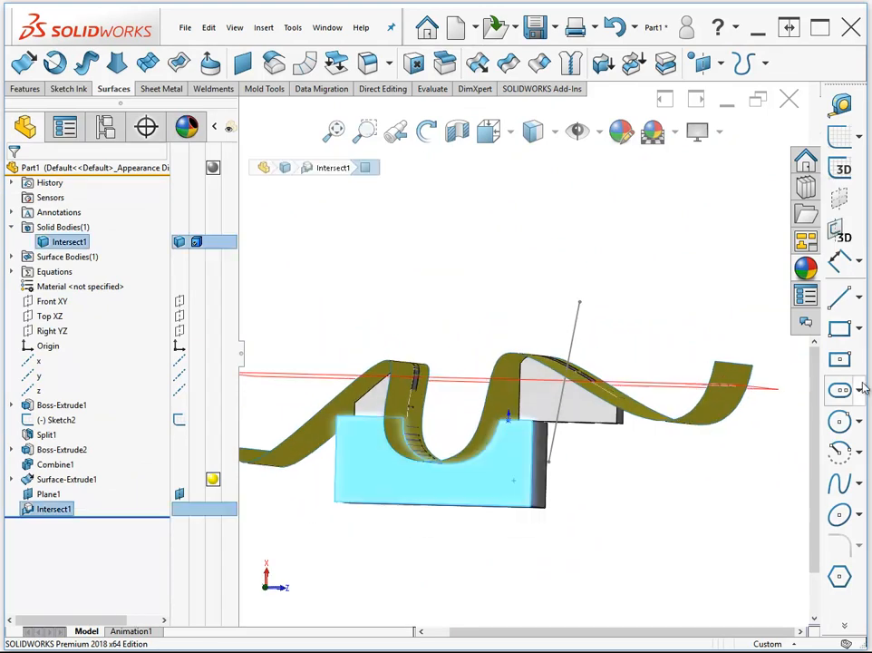
click(839, 328)
click(370, 260)
click(275, 387)
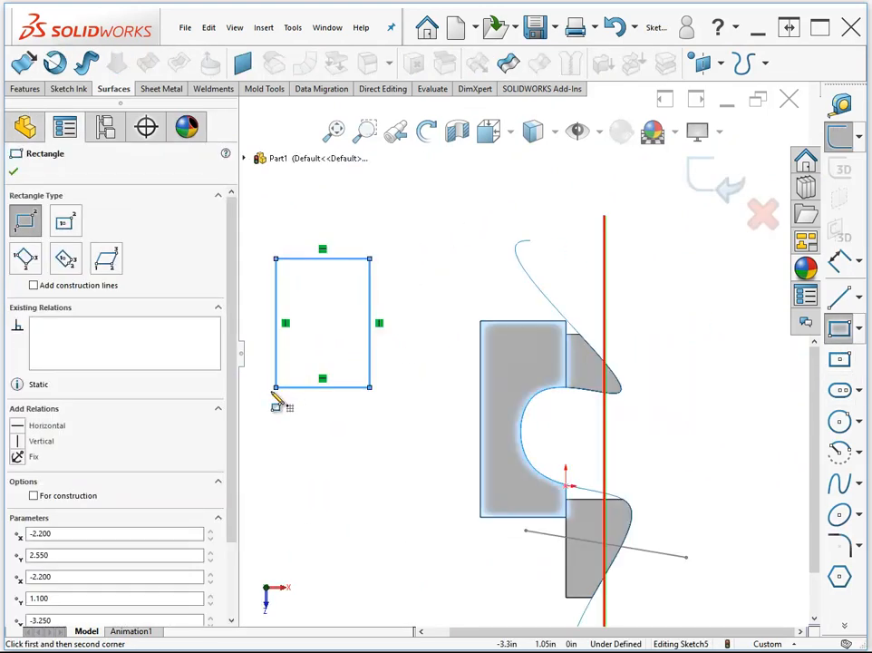
Extrude the rectangle as a Blind boss 5.79 in deep, forming a body separate from the intersected one.
click(23, 90)
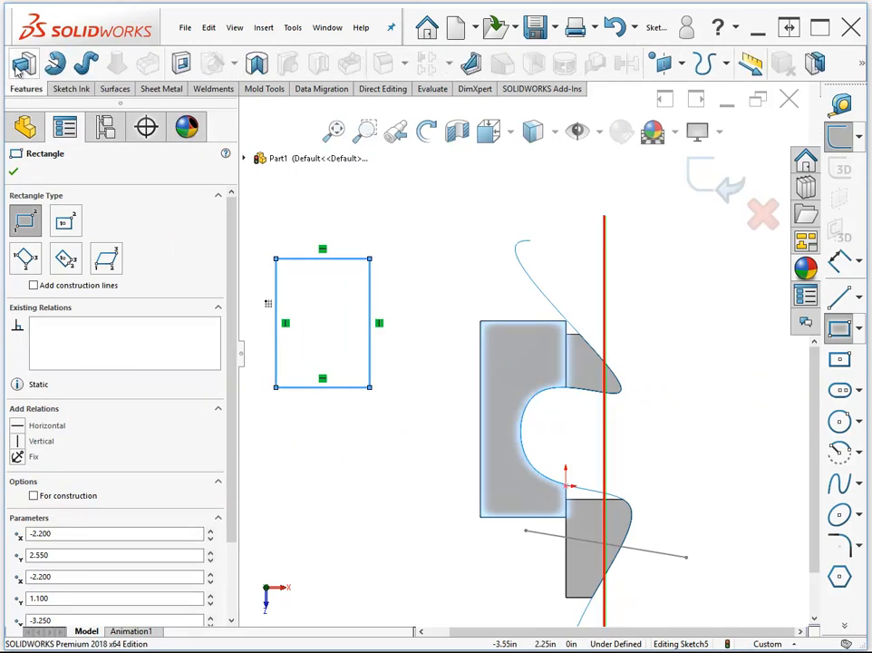
click(23, 63)
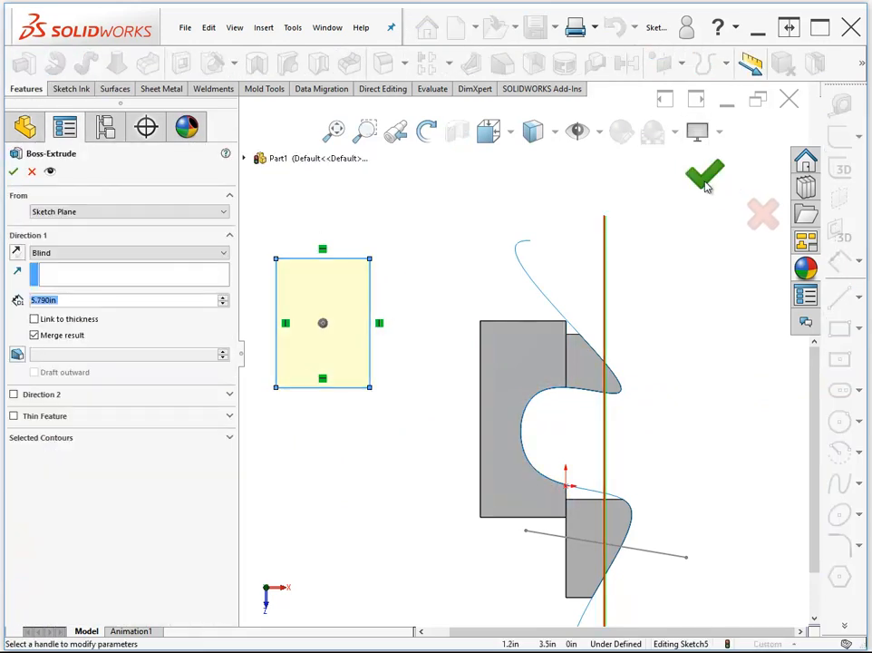
click(705, 174)
middle_drag(685, 335, 507, 227)
Fillet one vertical corner edge of the intersected block with a 0.1 in radius.
click(379, 60)
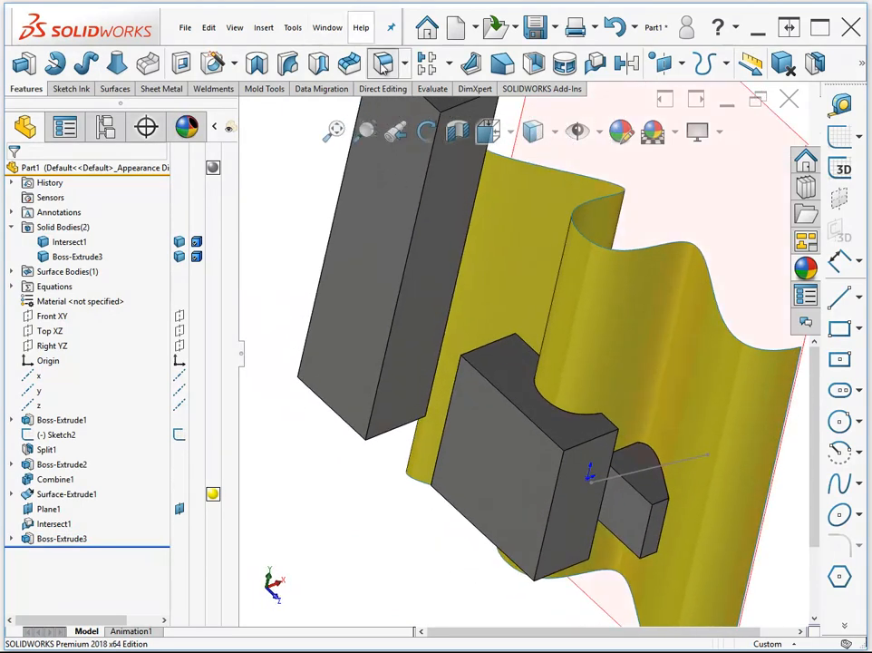
click(557, 490)
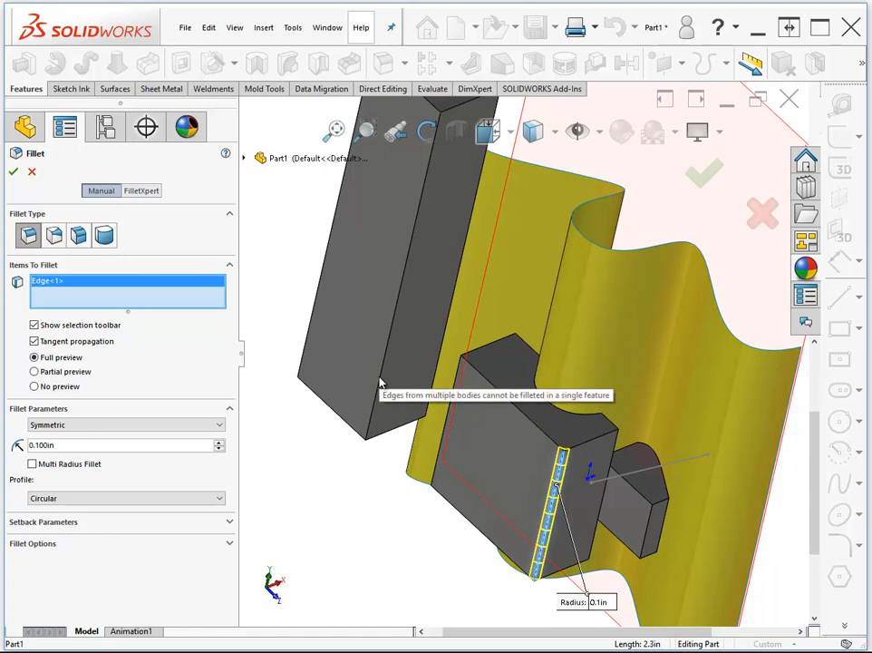
click(13, 171)
click(300, 456)
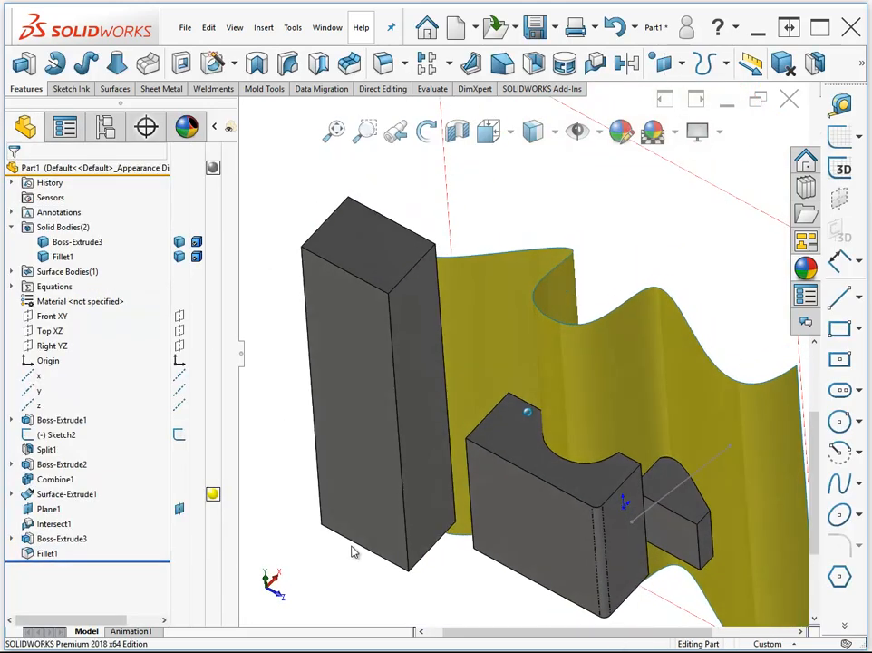
Sketch a slanted centerpoint straight slot about 2.78 in long and 0.89 in wide on the tall block's side face, overlapping both blocks.
middle_drag(358, 554, 424, 304)
click(424, 303)
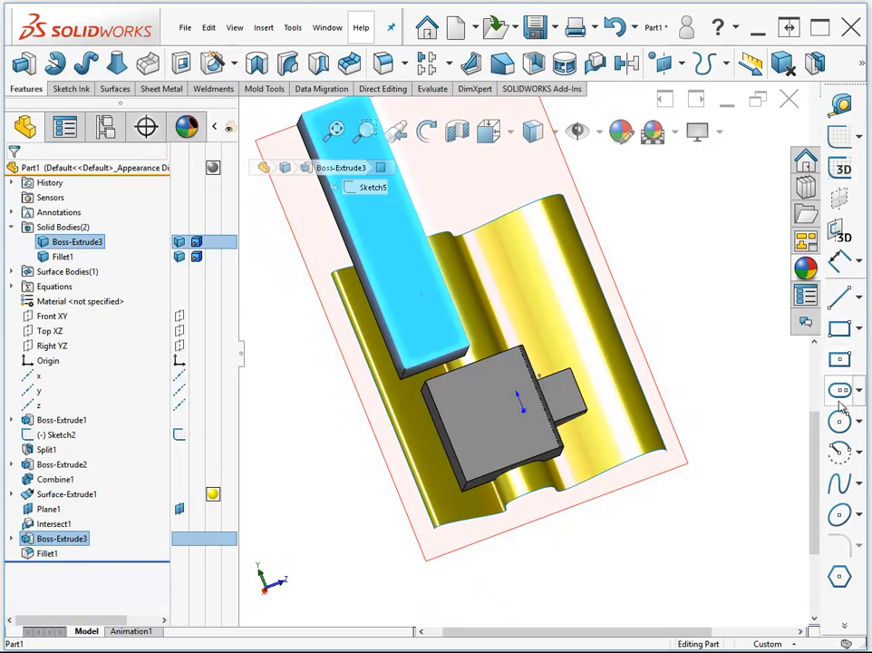
click(841, 391)
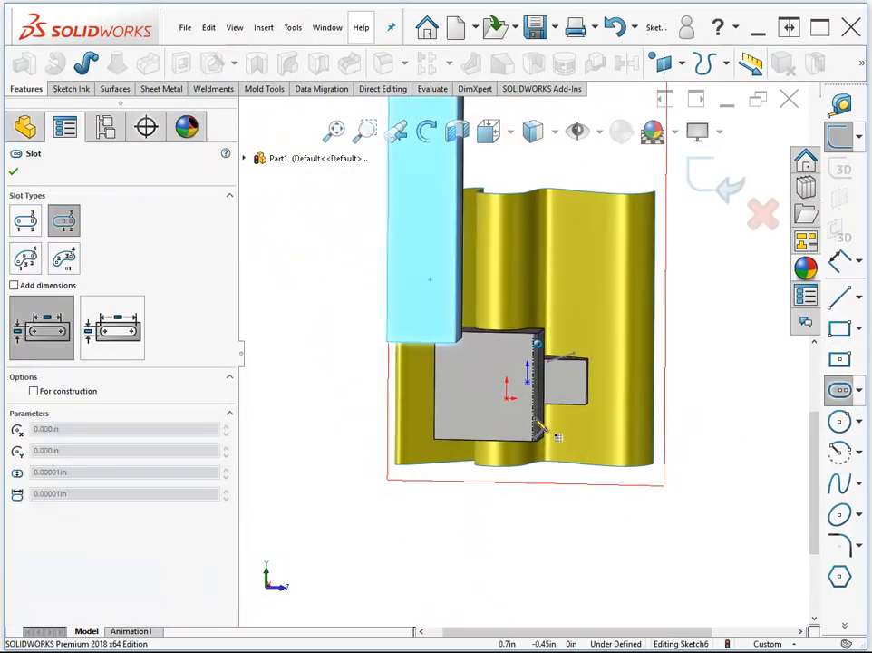
click(466, 384)
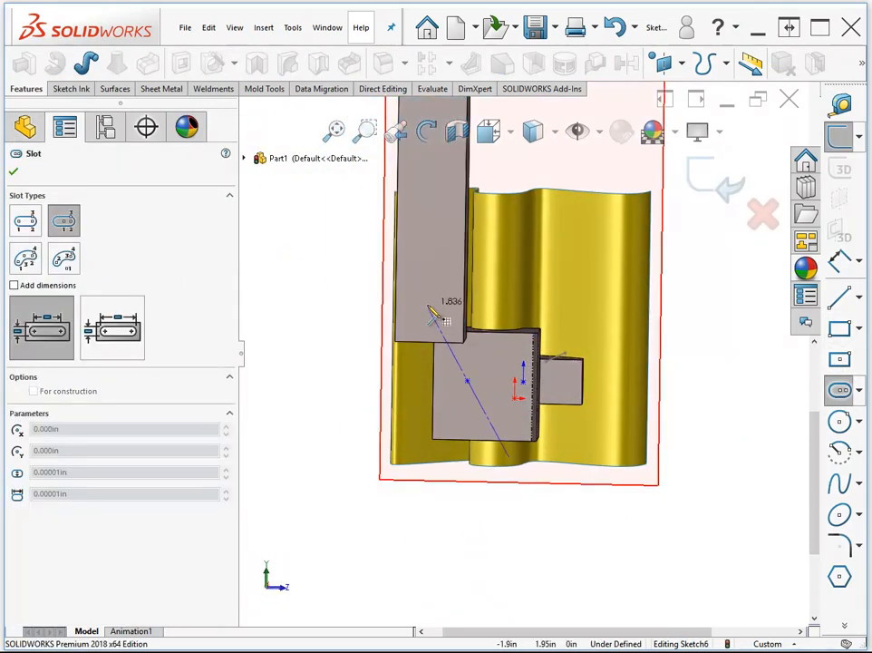
click(435, 323)
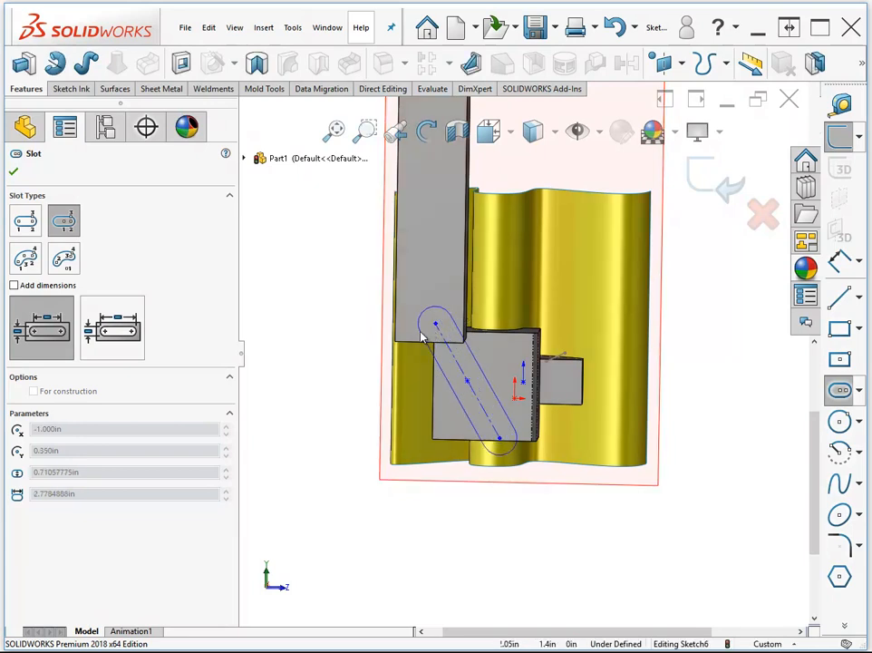
key(ctrl+shift+z)
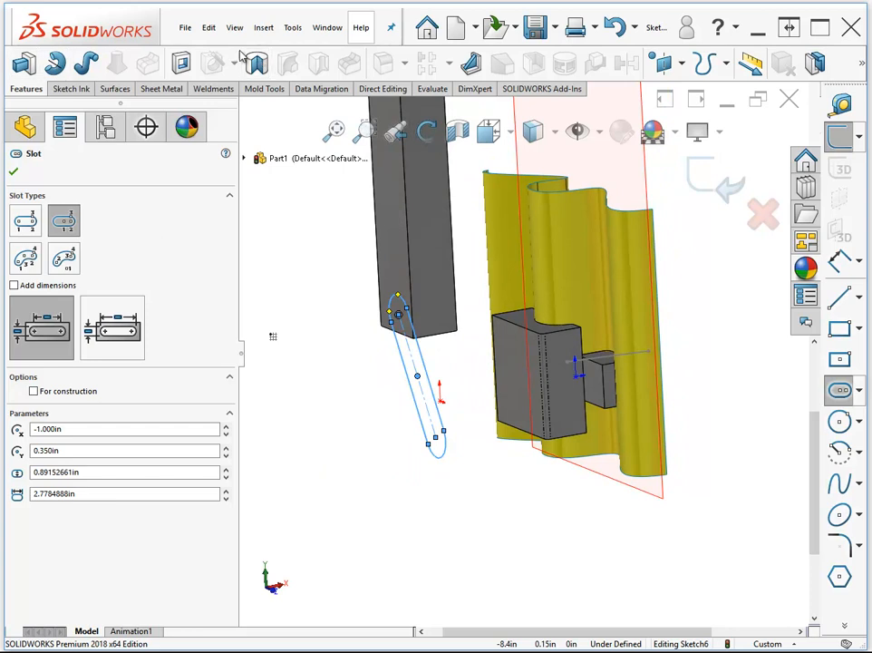
Set up an extruded cut from the slot sketch, Blind 2.63 in deep, reaching from the tall block into the intersected block.
click(182, 64)
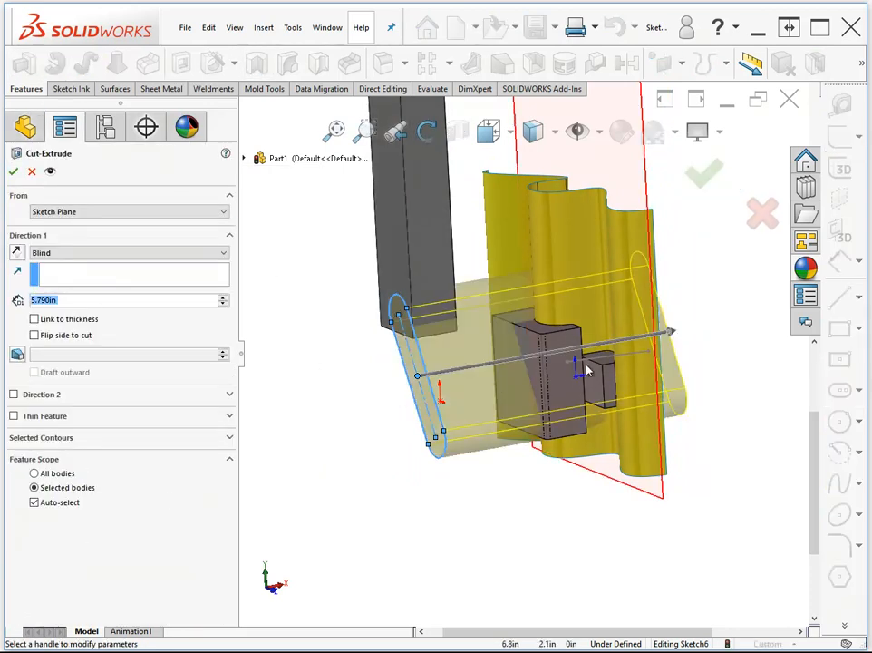
drag(673, 337, 569, 381)
middle_drag(450, 474, 390, 507)
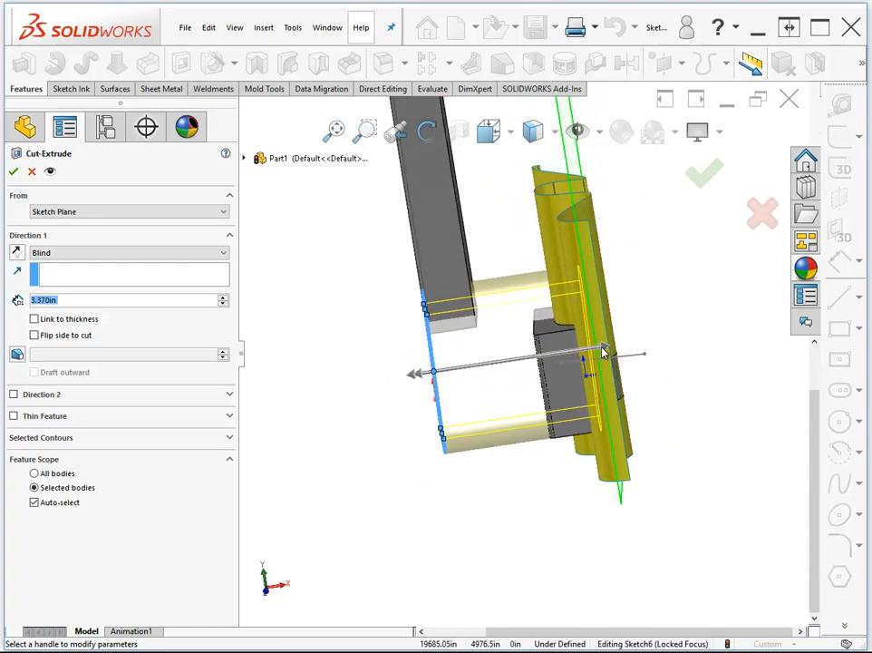
drag(580, 348, 555, 358)
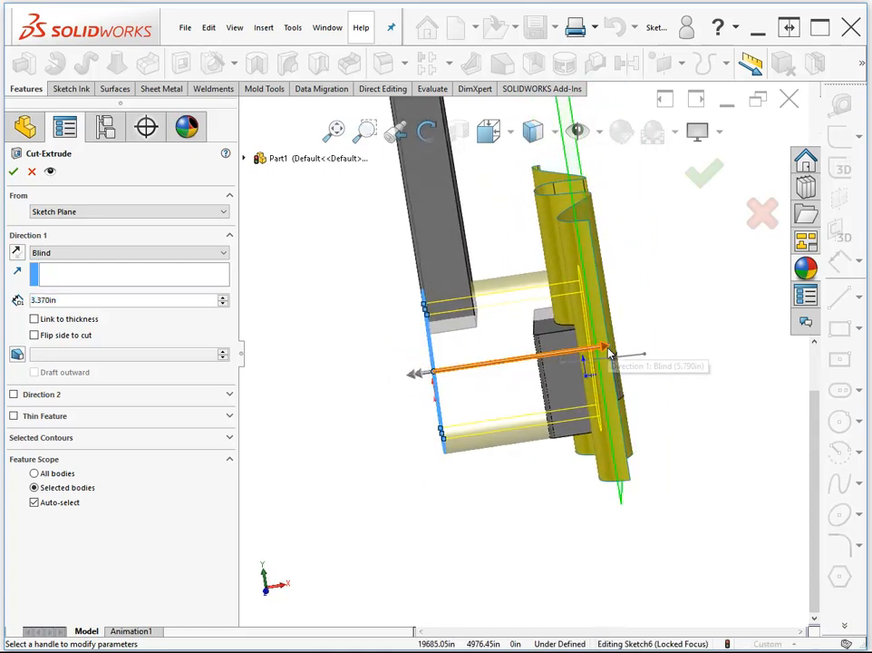
click(558, 363)
click(557, 359)
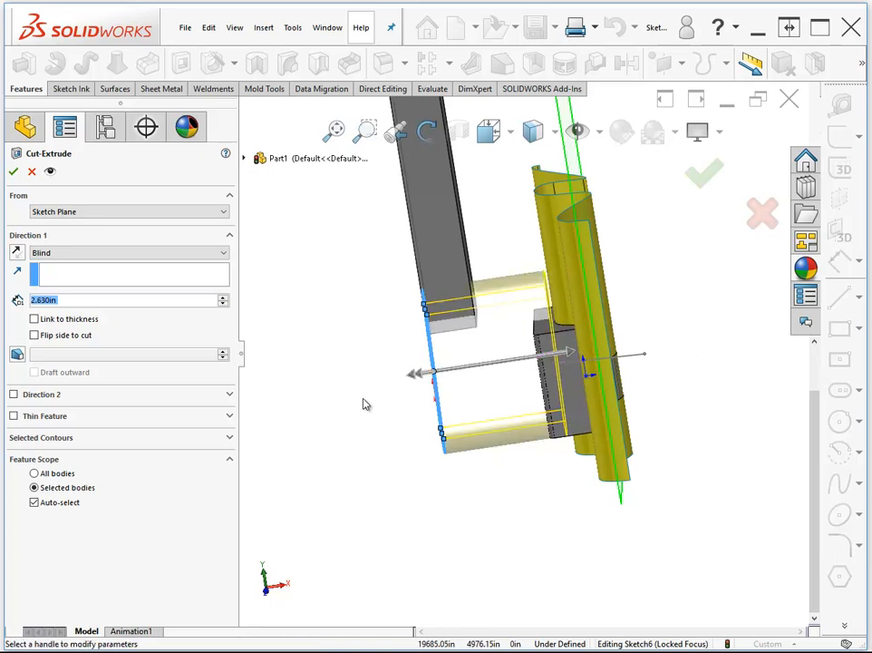
key(ctrl+8)
mouse_move(385, 408)
middle_down()
mouse_move(403, 409)
mouse_move(385, 405)
middle_up()
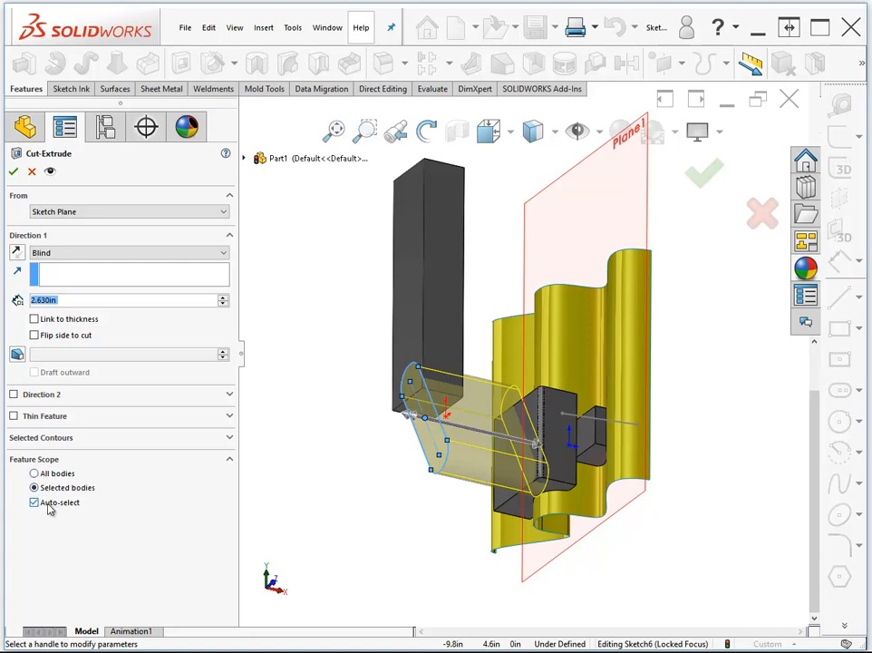
Turn off automatic body selection, limit the slot cut to the tall block only, and create the cut.
click(48, 503)
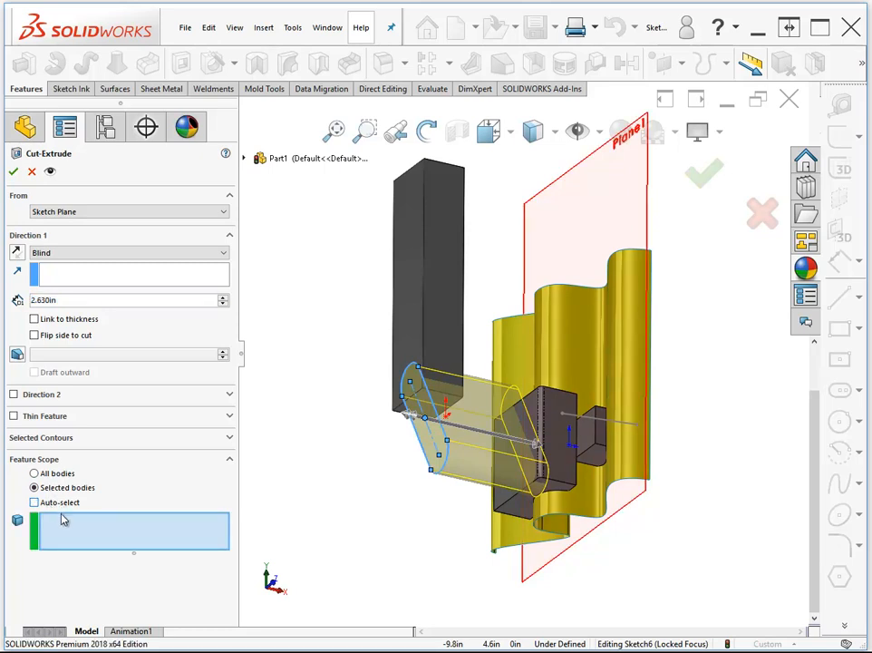
click(437, 306)
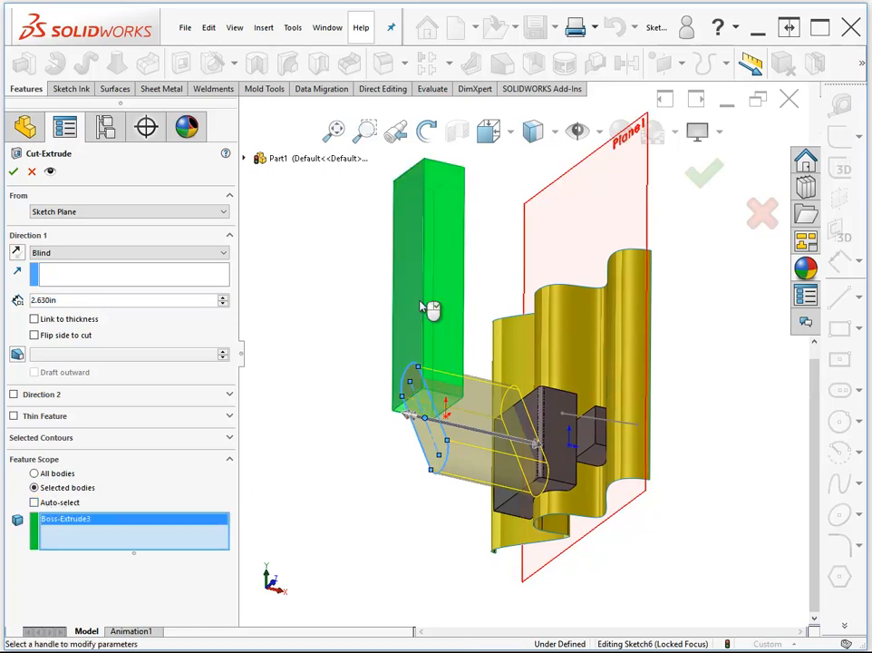
key(Return)
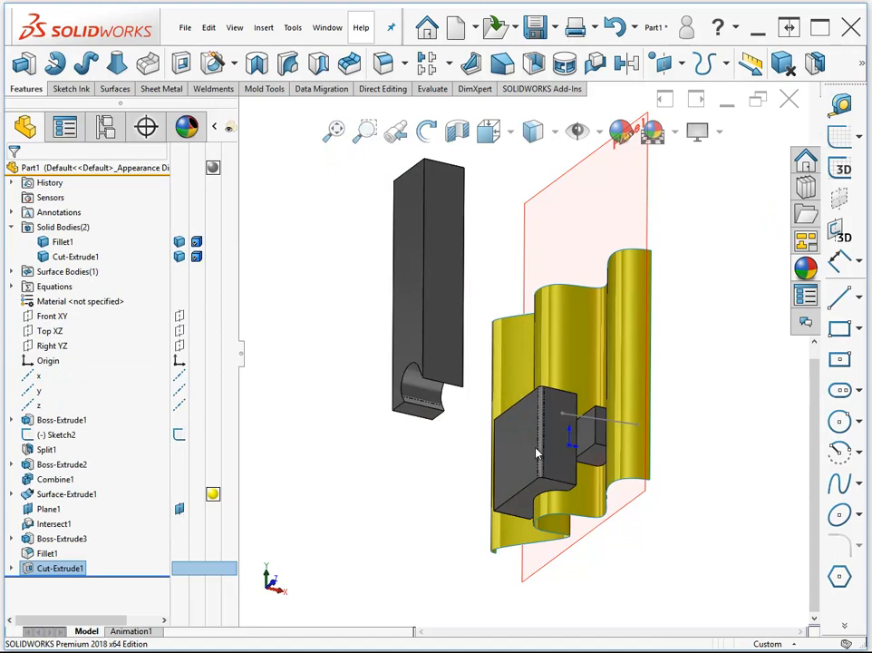
click(558, 455)
click(369, 476)
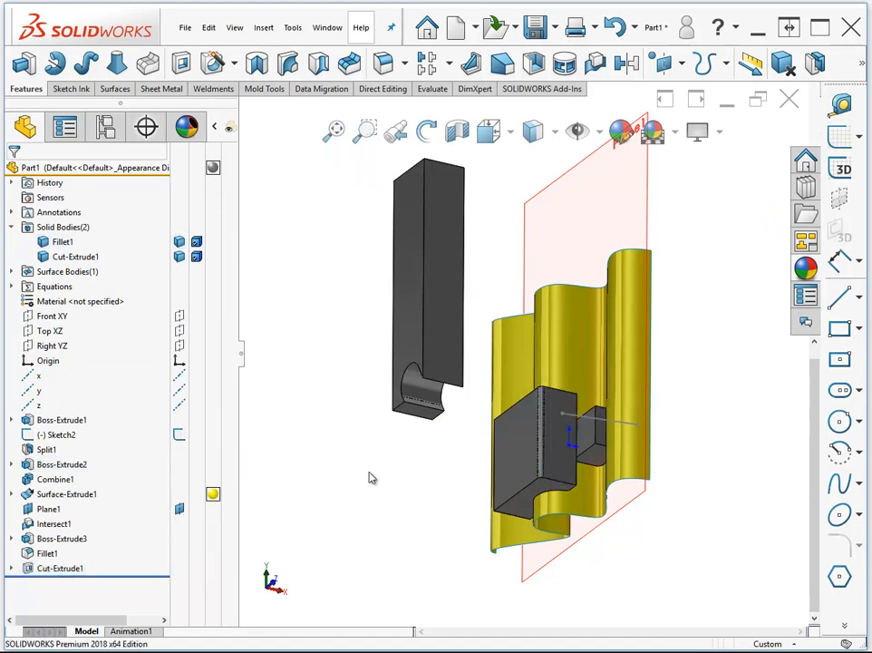
Edit the slot cut's feature scope so it affects only the filleted intersected block instead of the tall block.
click(44, 569)
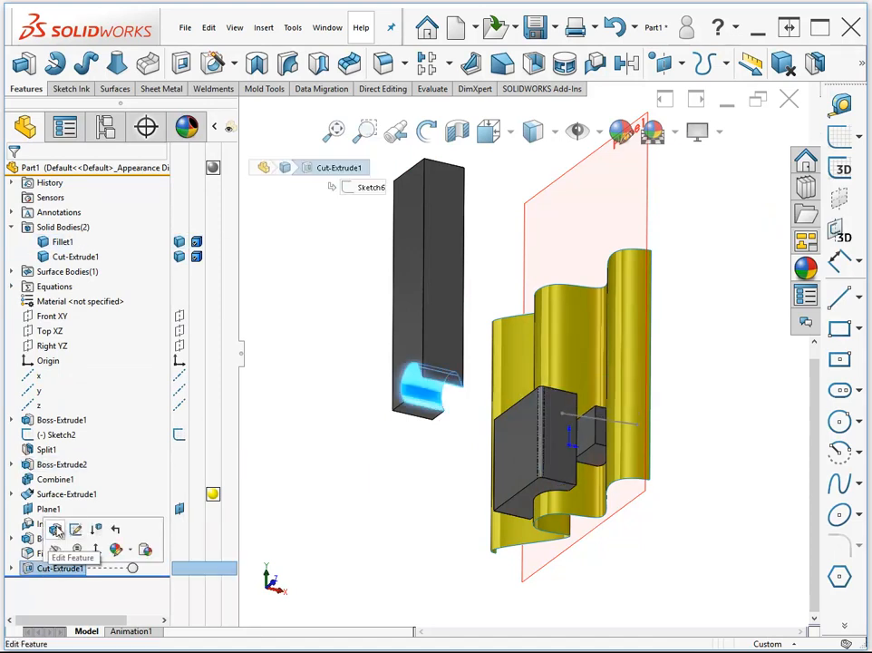
click(58, 527)
click(101, 512)
right_click(102, 506)
click(127, 516)
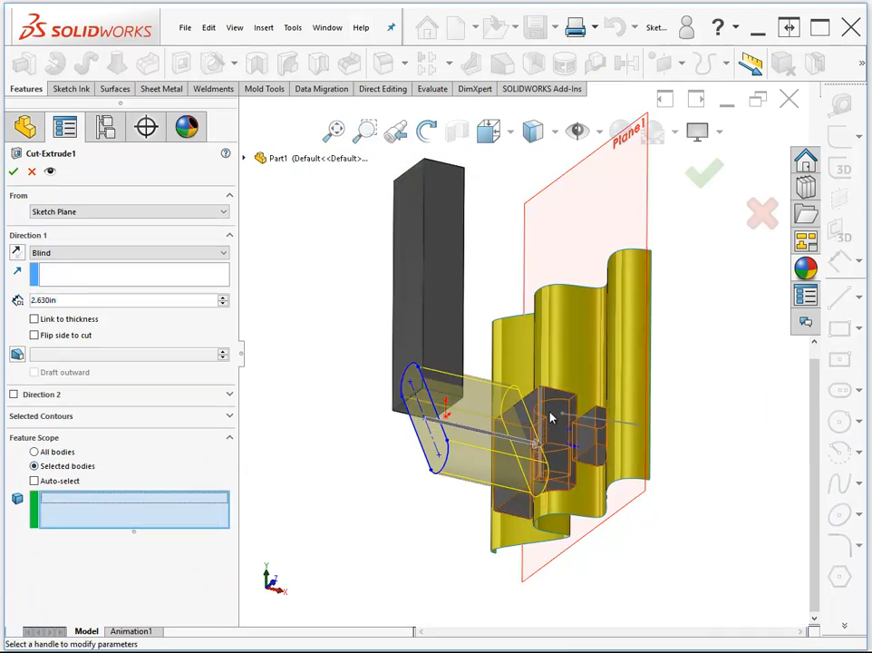
click(558, 417)
right_click(554, 412)
middle_drag(734, 426, 487, 332)
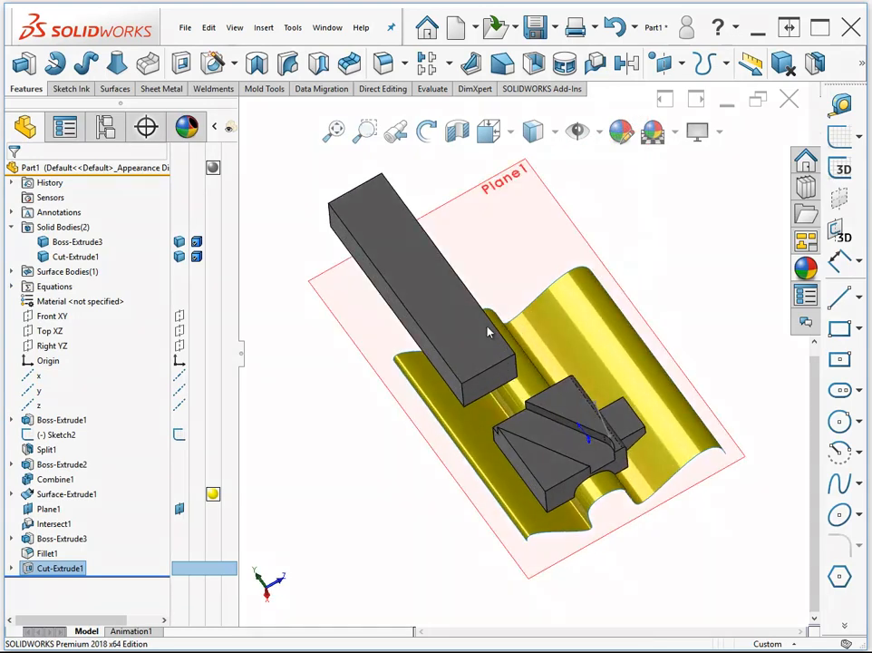
click(435, 313)
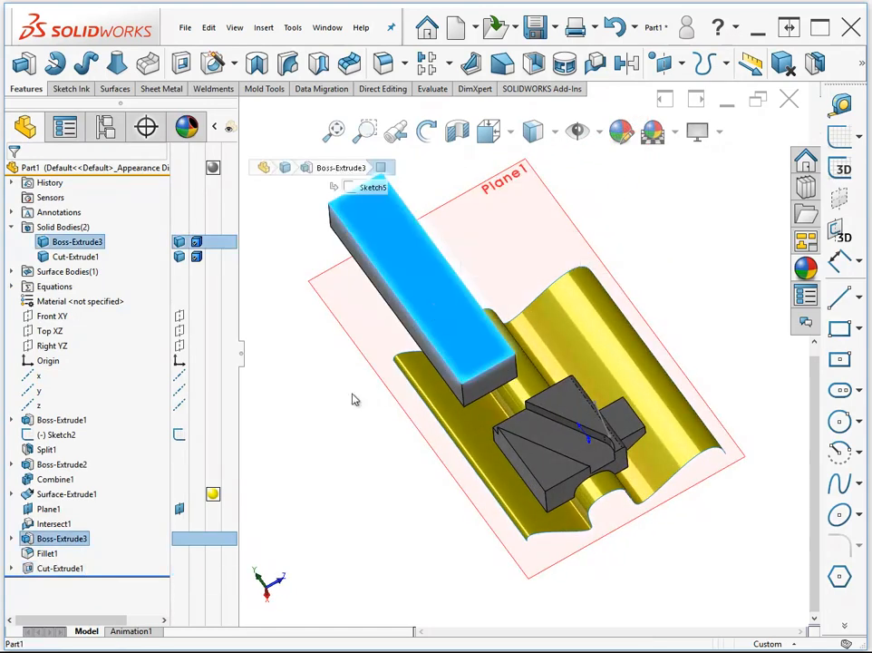
click(328, 421)
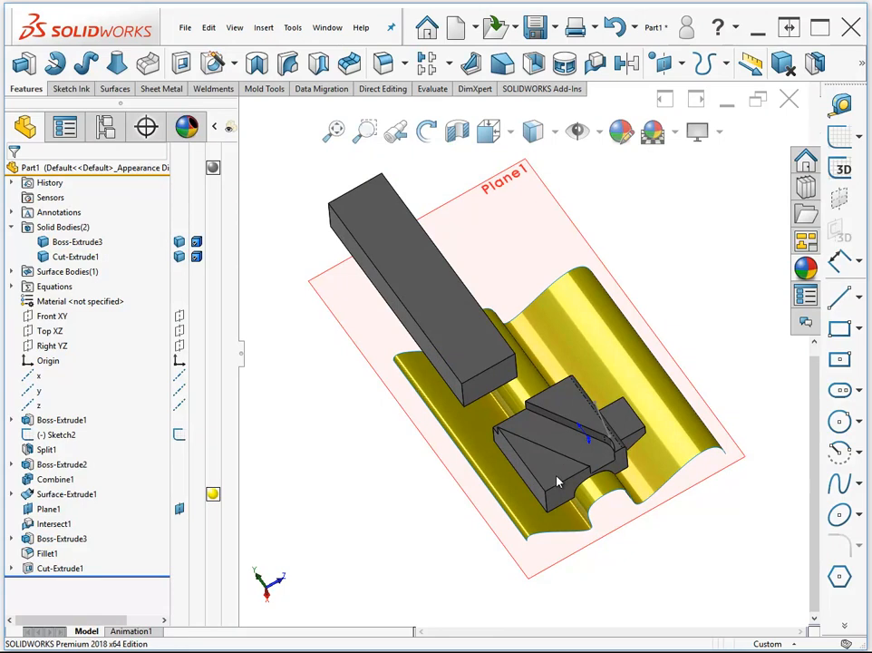
middle_drag(537, 459, 382, 519)
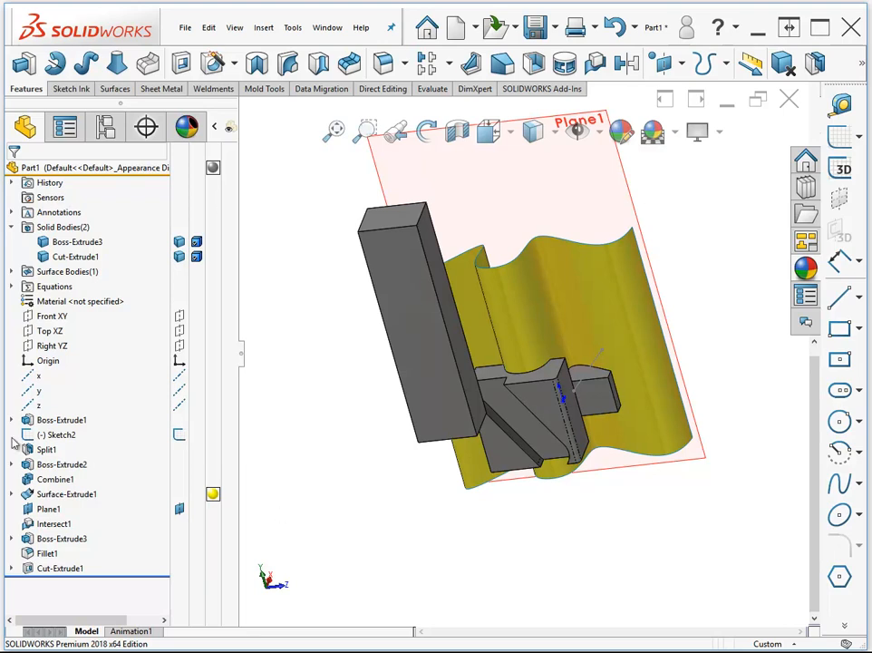
mouse_move(33, 424)
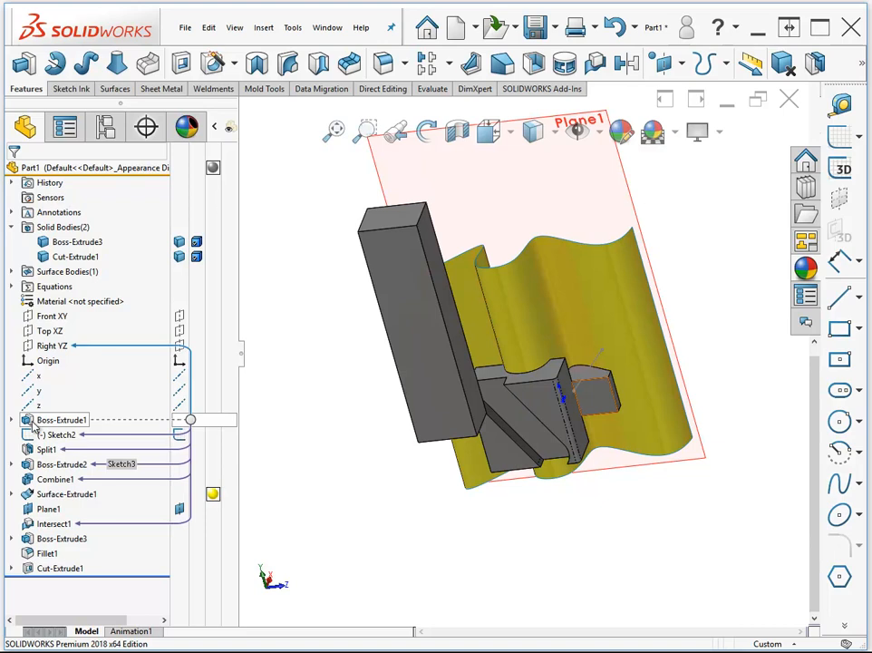